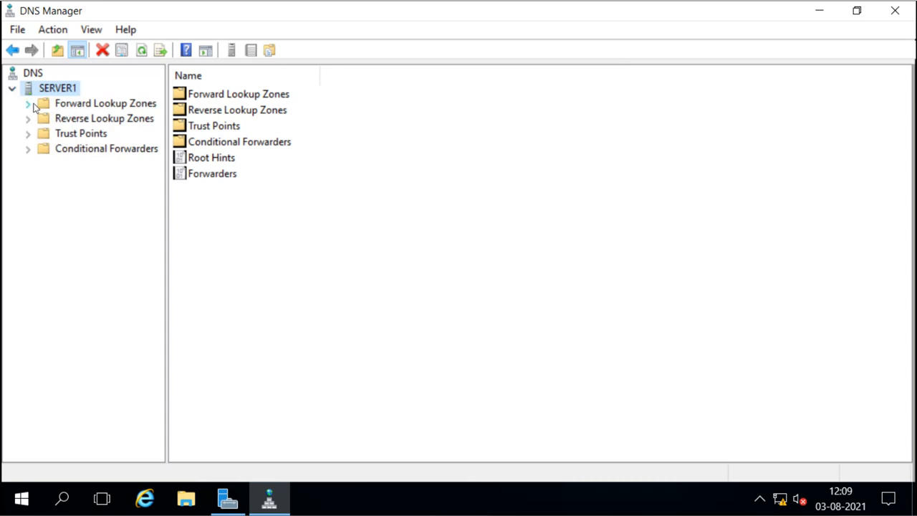
Step: Open the sai.com zone in the Forward Lookup Zones of SERVER1
{"action": "double_click", "coordinate": [37, 105]}
{"action": "left_click", "coordinate": [85, 136]}
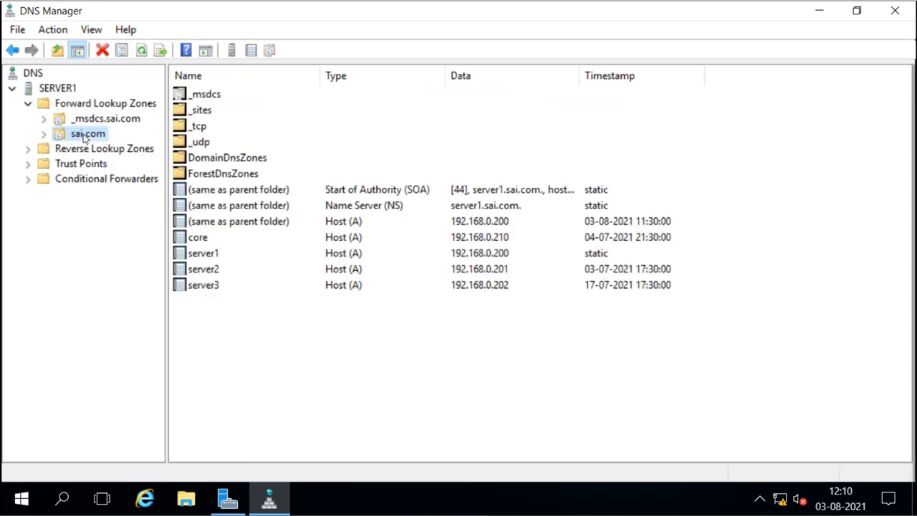
Step: Review the listening interfaces and the advanced server options in SERVER1's properties, including round robin, and leave them without changes
{"action": "right_click", "coordinate": [52, 90]}
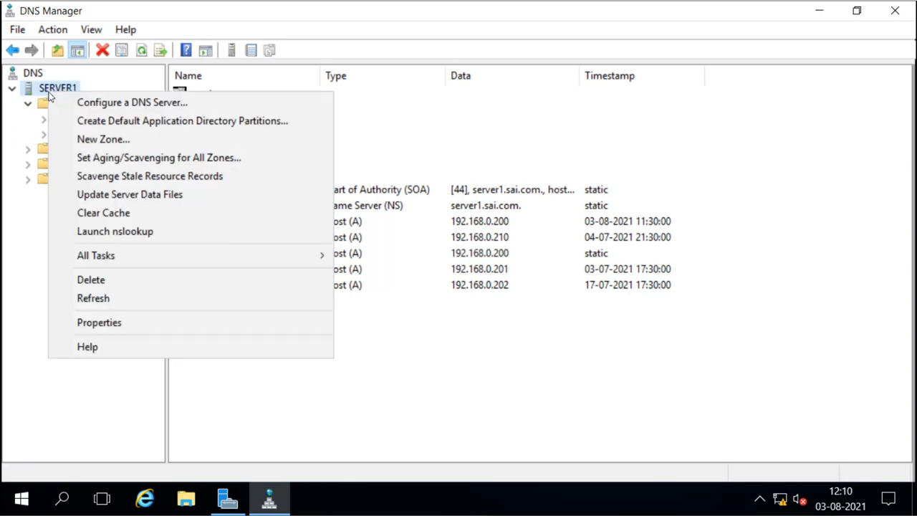
{"action": "left_click", "coordinate": [119, 322]}
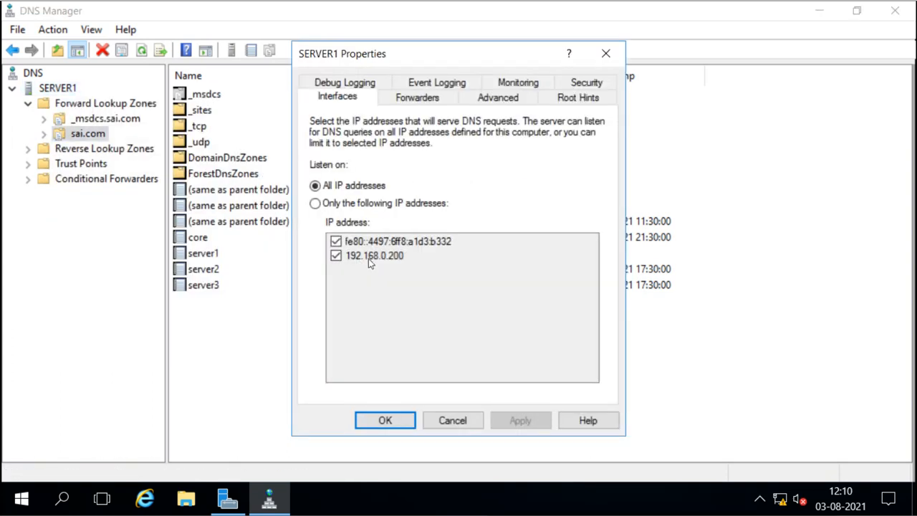
{"action": "left_click", "coordinate": [507, 102]}
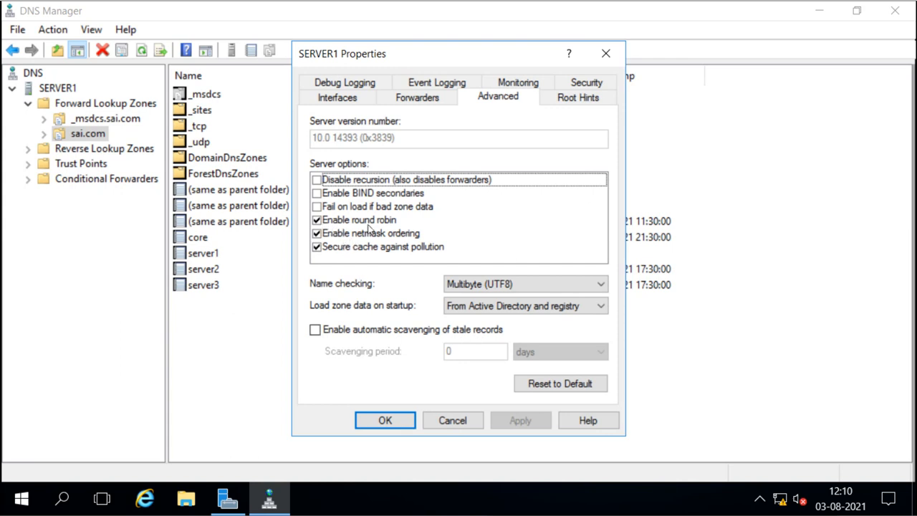
{"action": "left_click", "coordinate": [447, 425]}
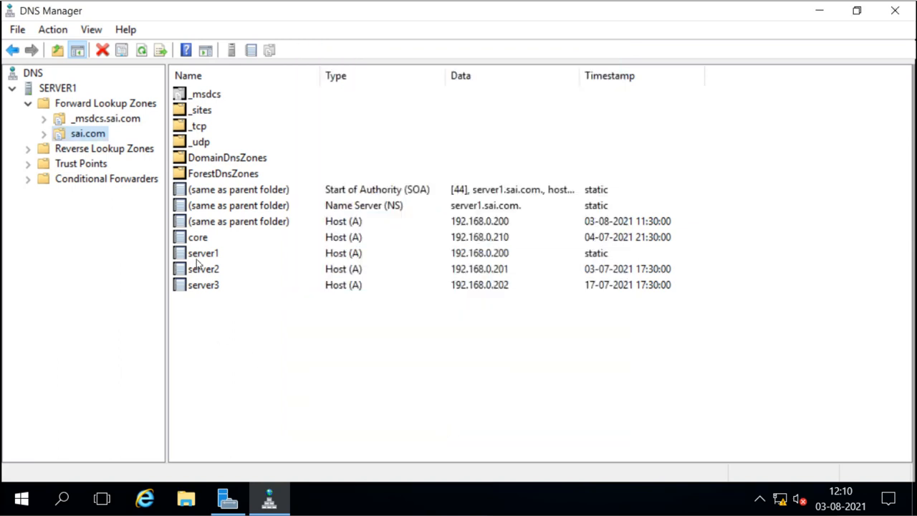
Step: Add a host (A) record named www with IP address 192.168.0.100 to the sai.com zone
{"action": "right_click", "coordinate": [189, 308]}
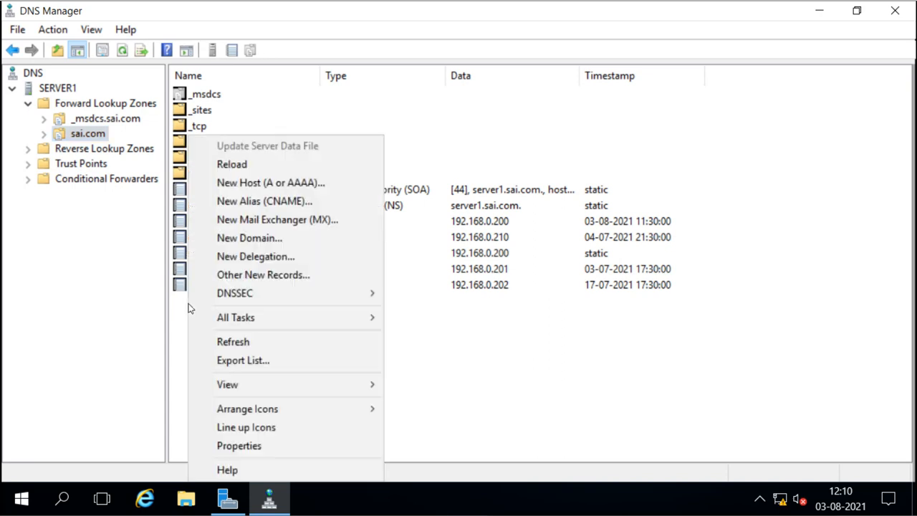
{"action": "left_click", "coordinate": [289, 183]}
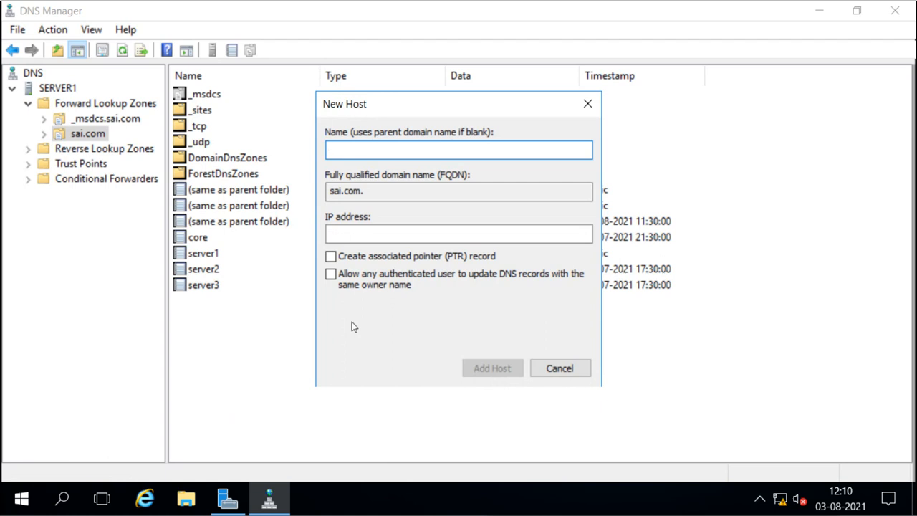
{"action": "type", "text": "www"}
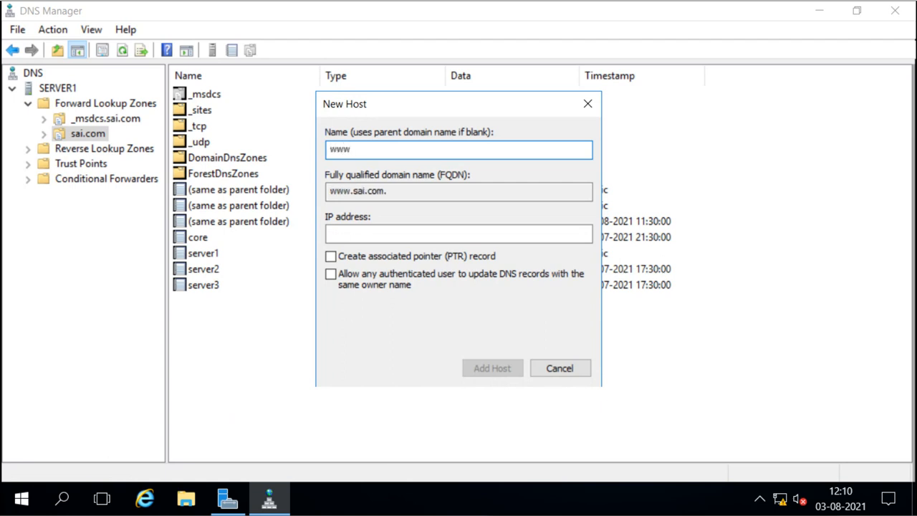
{"action": "left_click", "coordinate": [358, 232]}
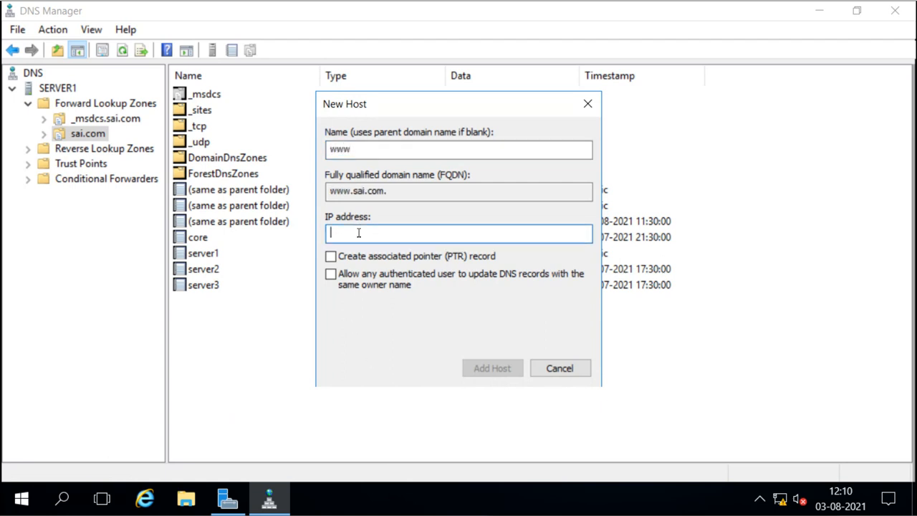
{"action": "type", "text": "192.168.0.1"}
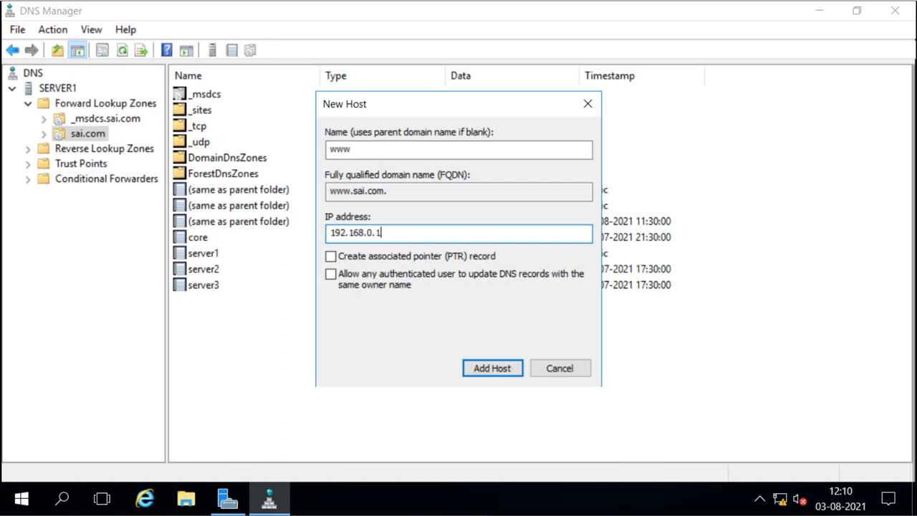
{"action": "type", "text": "0"}
{"action": "key", "text": "BackSpace"}
{"action": "type", "text": "00"}
{"action": "left_click", "coordinate": [484, 370]}
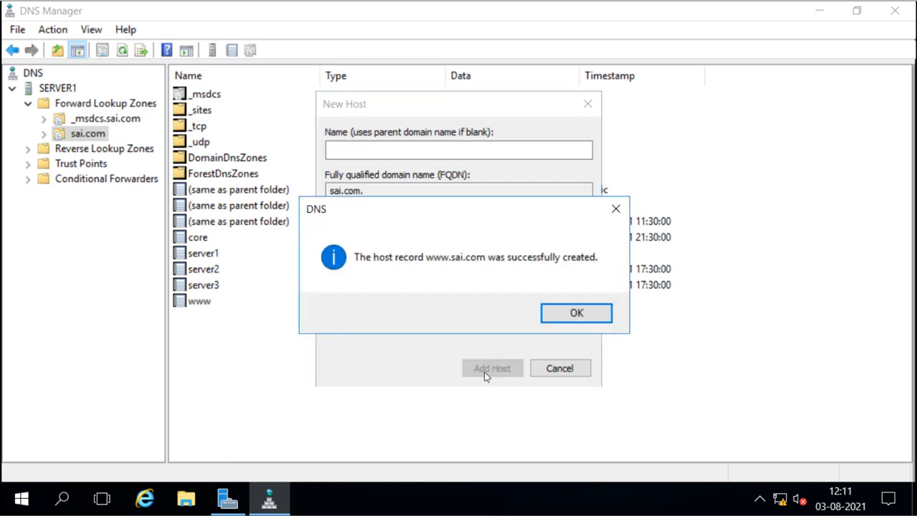
{"action": "left_click", "coordinate": [576, 313]}
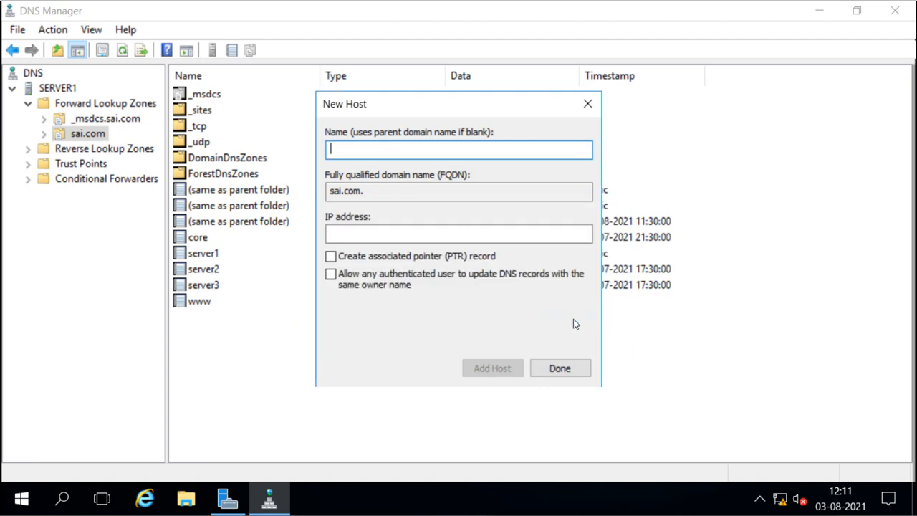
Step: Add a second www host record to sai.com with IP address 192.168.0.110
{"action": "type", "text": "www"}
{"action": "key", "text": "Tab"}
{"action": "key", "text": "Tab"}
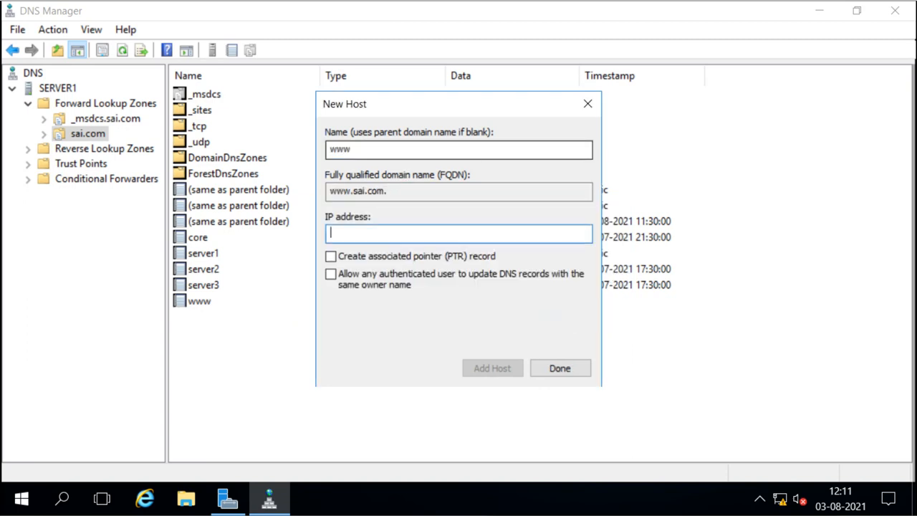
{"action": "type", "text": "192.168.0.110"}
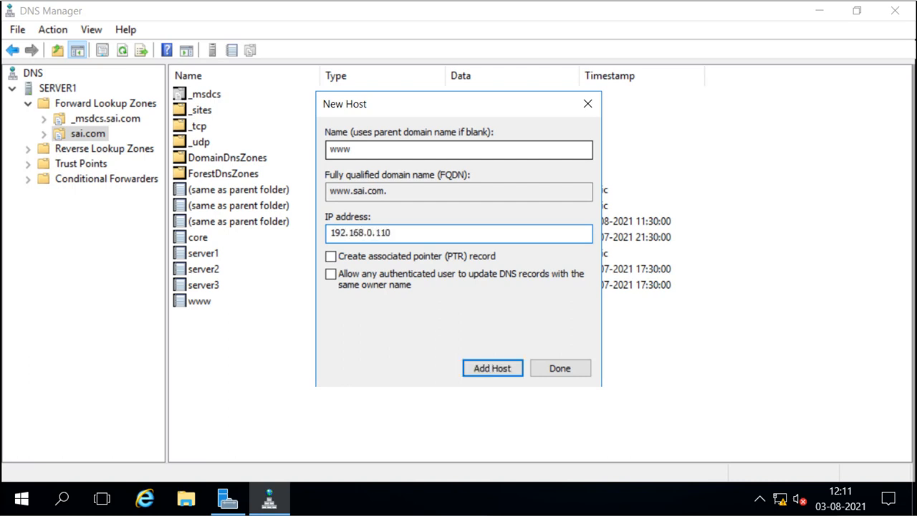
{"action": "left_click", "coordinate": [494, 370]}
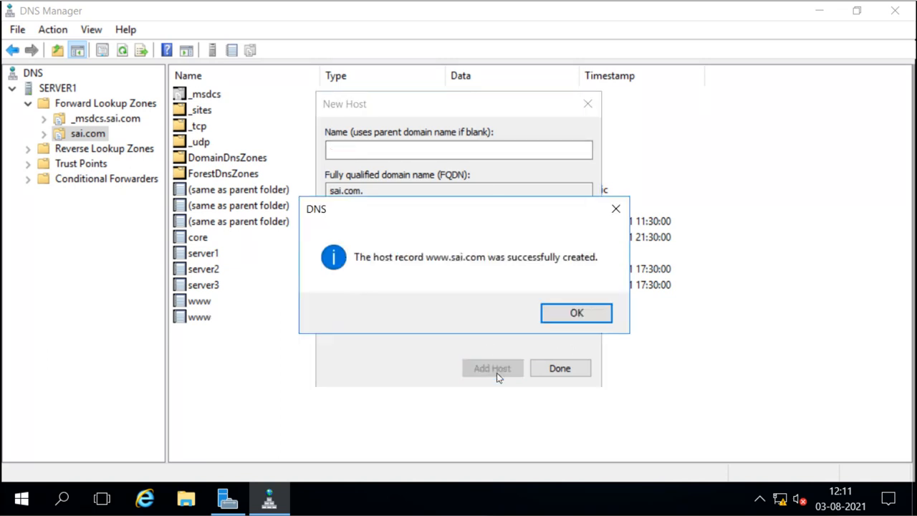
{"action": "left_click", "coordinate": [562, 317]}
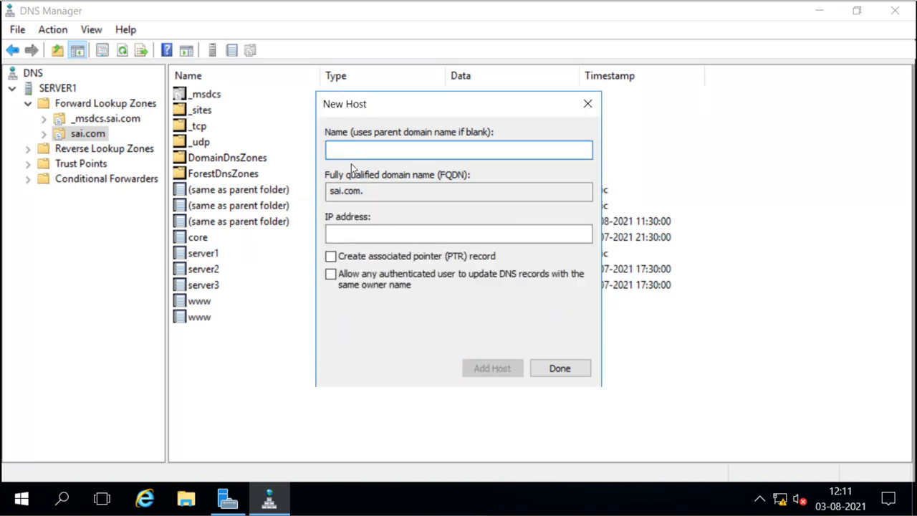
Step: Add a third www host record to sai.com with IP address 192.168.0.120 and finish adding hosts
{"action": "type", "text": "www"}
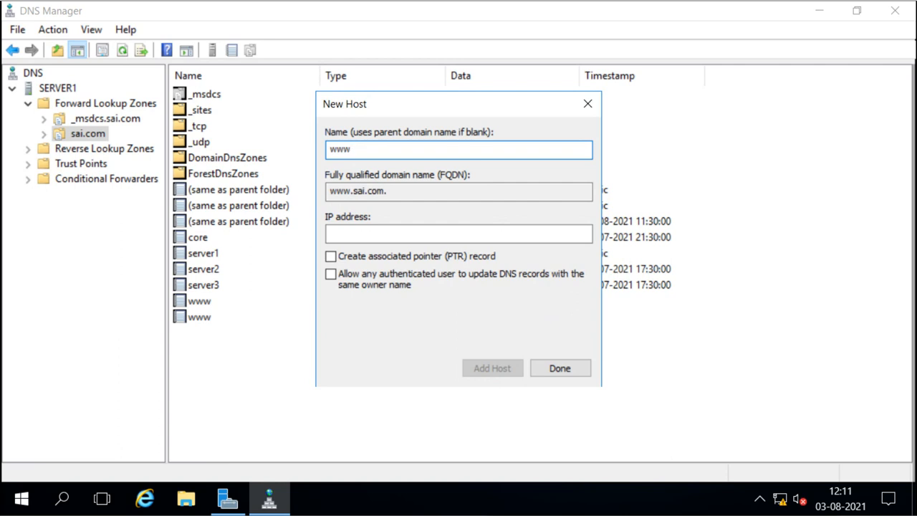
{"action": "key", "text": "Tab"}
{"action": "key", "text": "Tab"}
{"action": "type", "text": "19"}
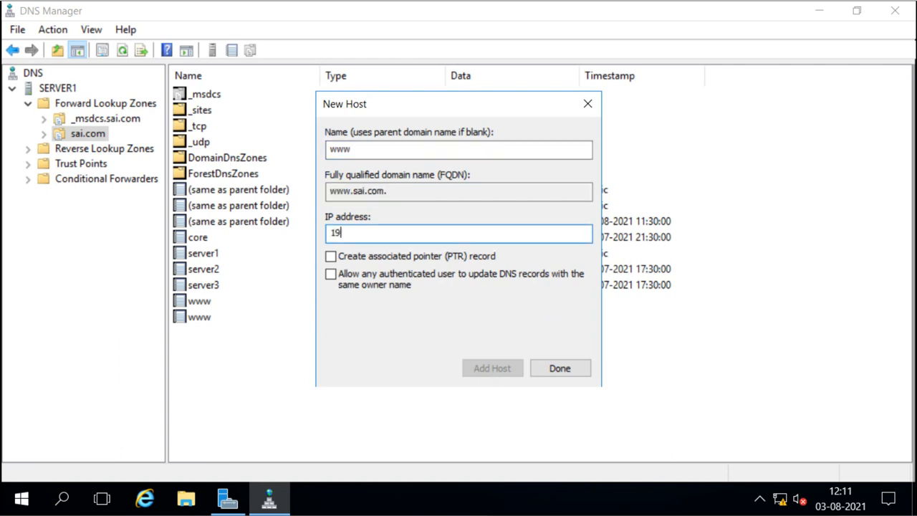
{"action": "type", "text": "2.168.0.120"}
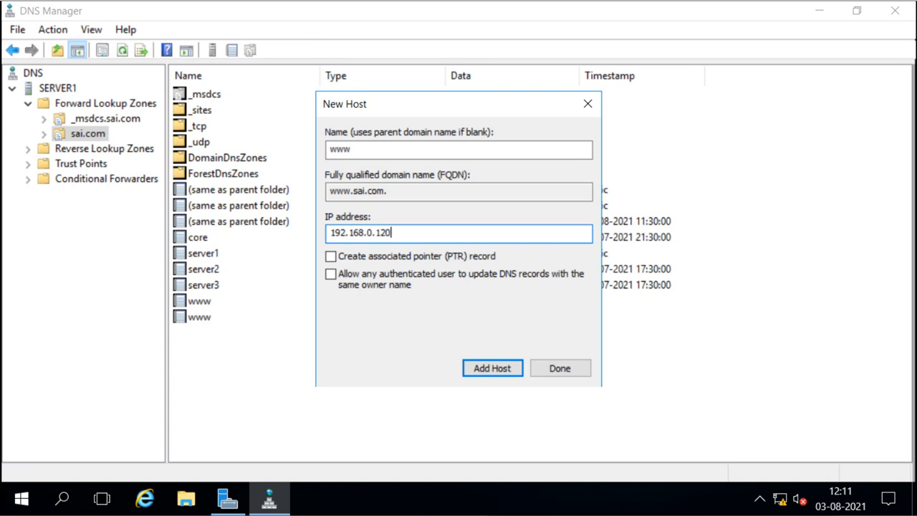
{"action": "left_click", "coordinate": [487, 368]}
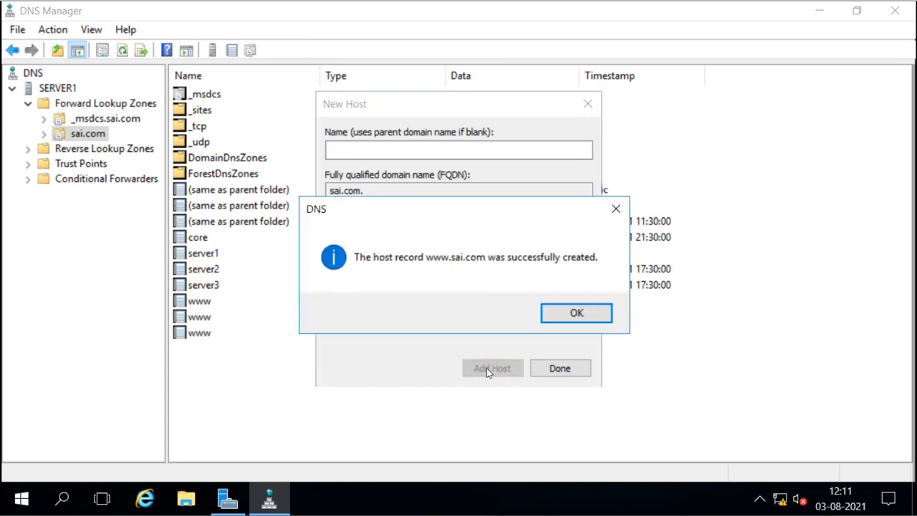
{"action": "left_click", "coordinate": [563, 316]}
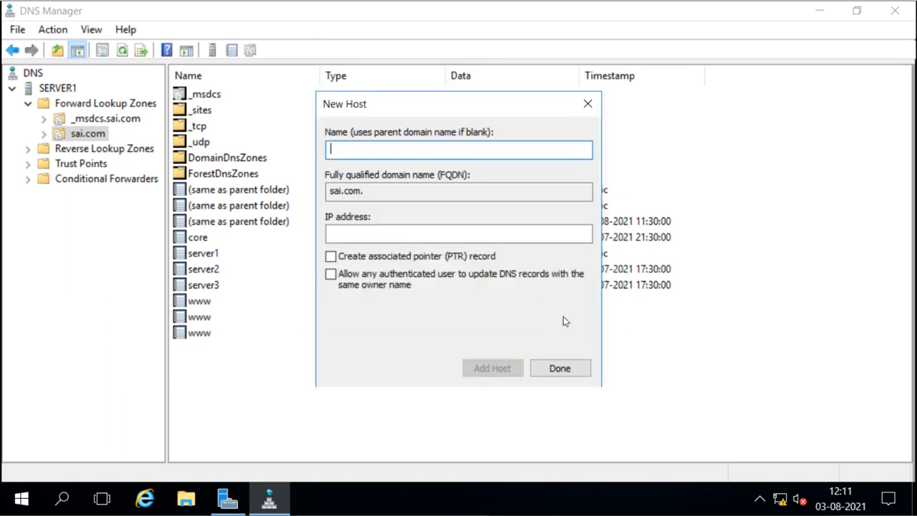
{"action": "left_click", "coordinate": [559, 368]}
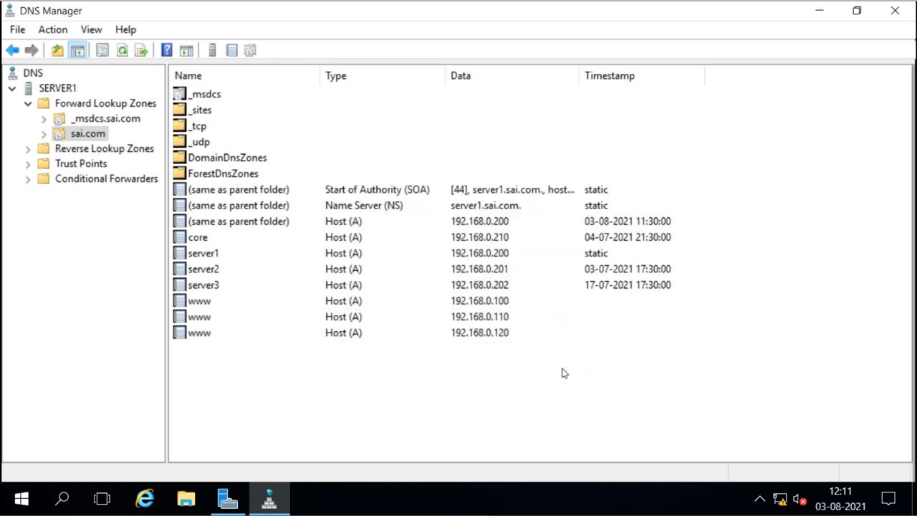
{"action": "left_click", "coordinate": [196, 307]}
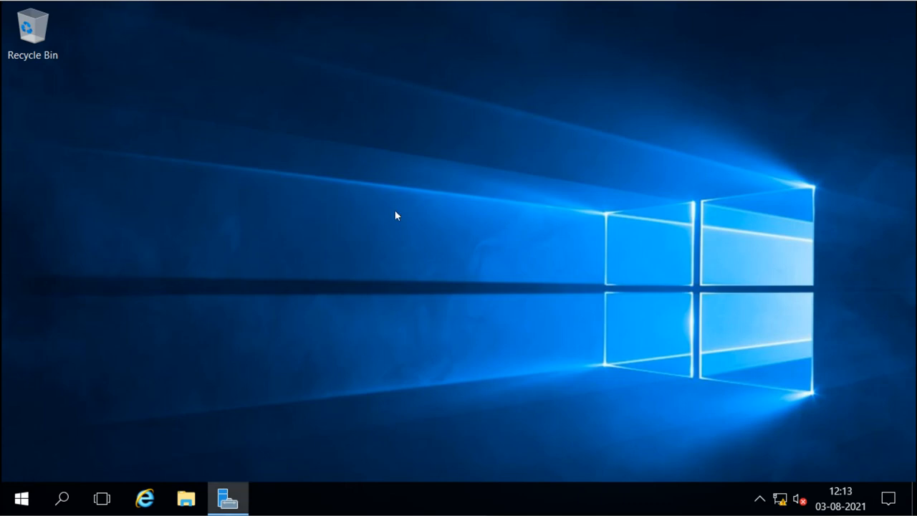
Step: Open a Command Prompt, start nslookup and check the address of the default DNS server
{"action": "key", "text": "super+r"}
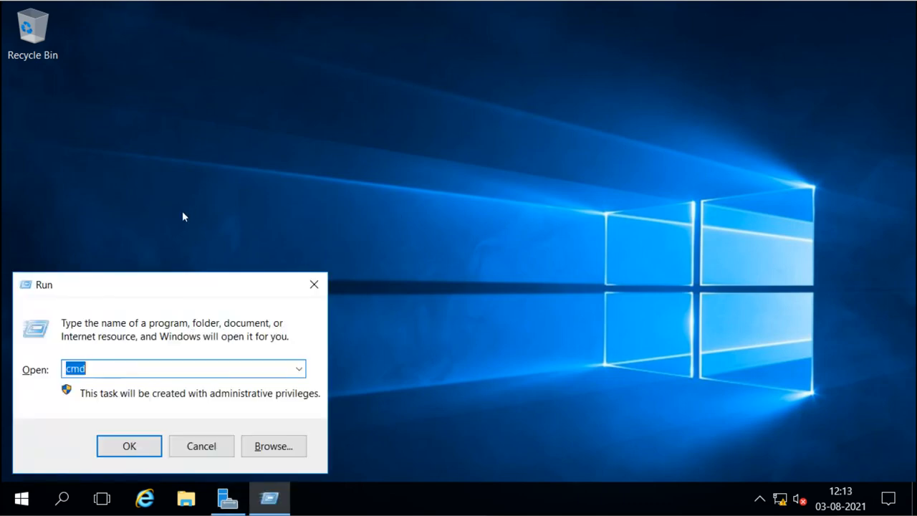
{"action": "key", "text": "Return"}
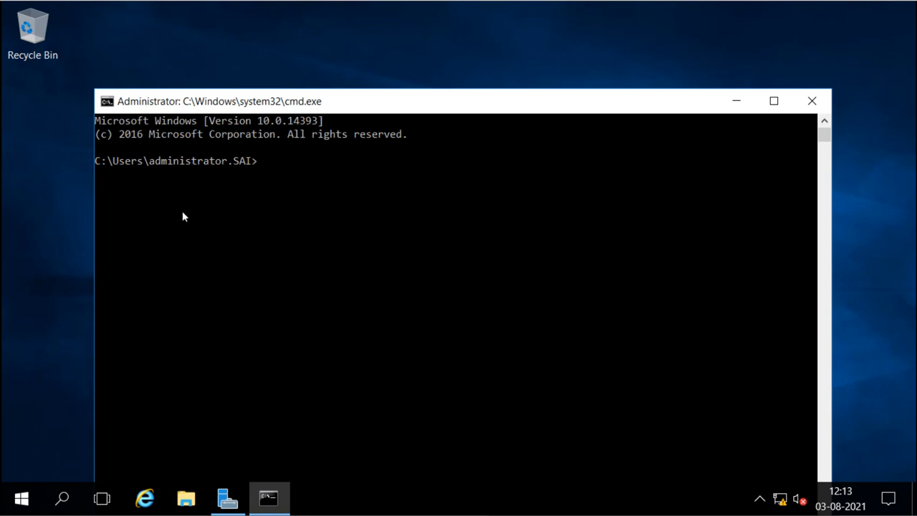
{"action": "type", "text": "nslookup"}
{"action": "key", "text": "Return"}
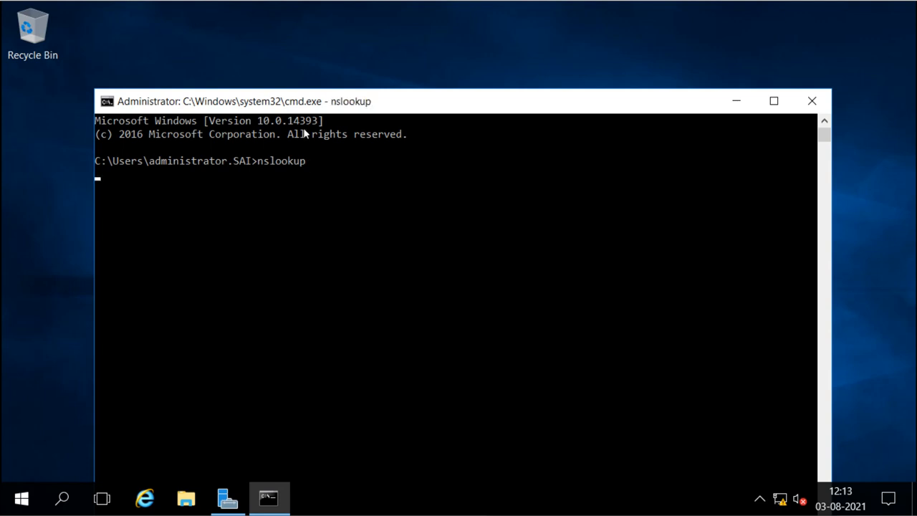
{"action": "left_click_drag", "start_coordinate": [372, 106], "coordinate": [363, 29]}
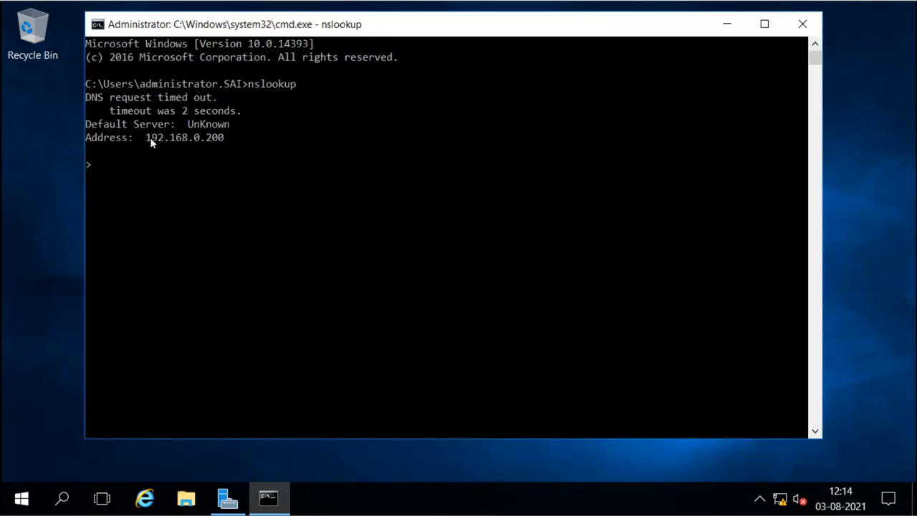
{"action": "left_click_drag", "start_coordinate": [147, 137], "coordinate": [224, 141]}
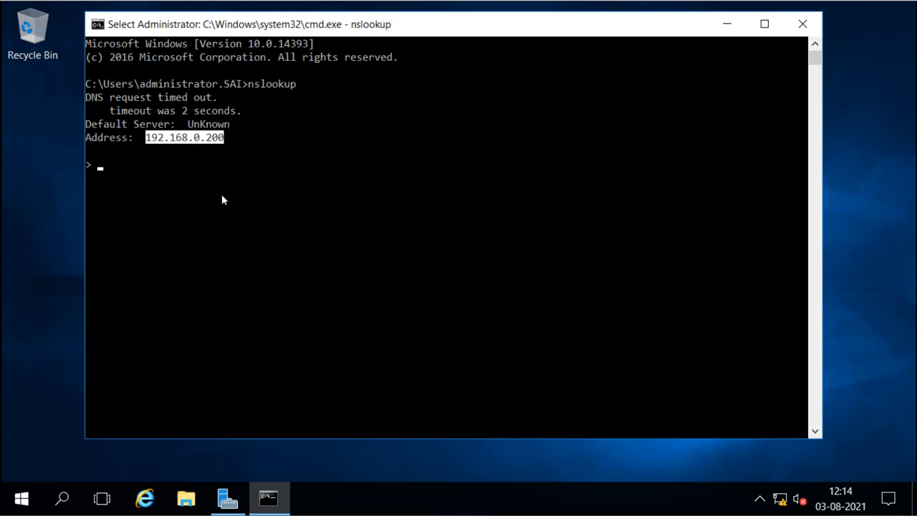
{"action": "type", "text": "www"}
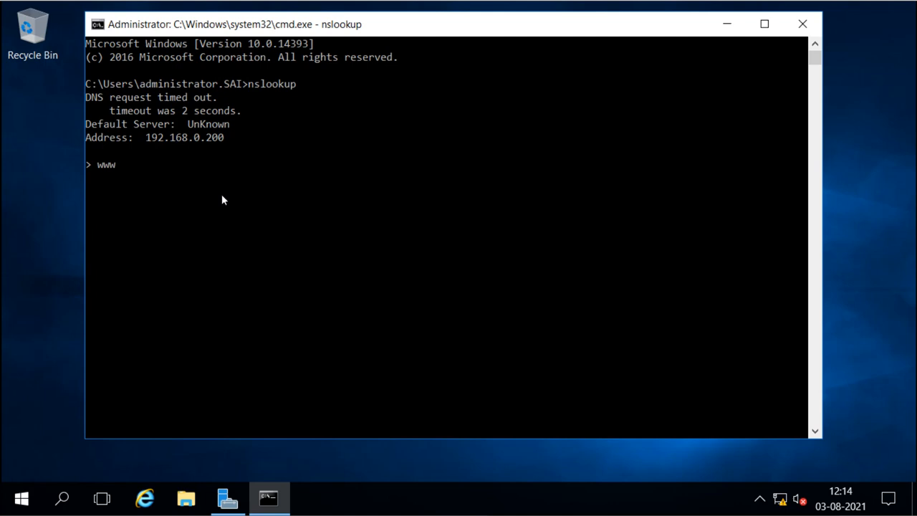
{"action": "type", "text": ".sai.com"}
{"action": "key", "text": "Return"}
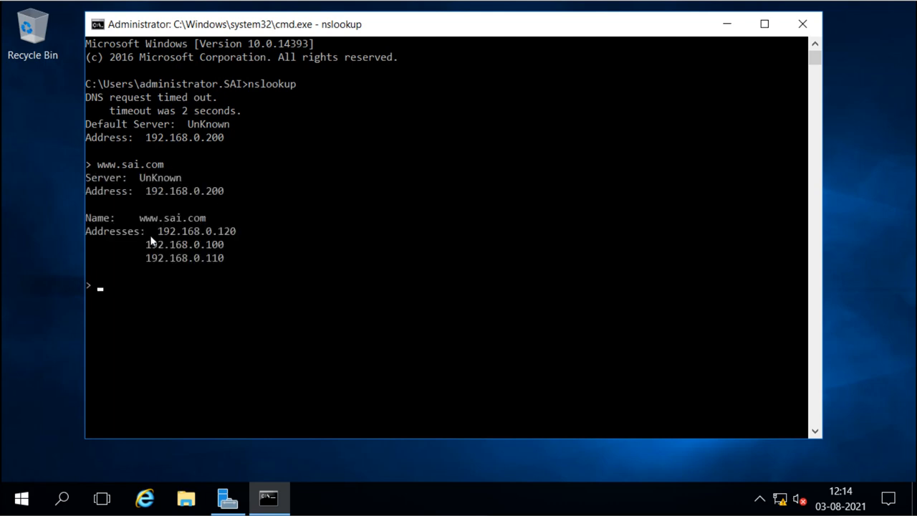
{"action": "left_click_drag", "start_coordinate": [157, 231], "coordinate": [240, 258]}
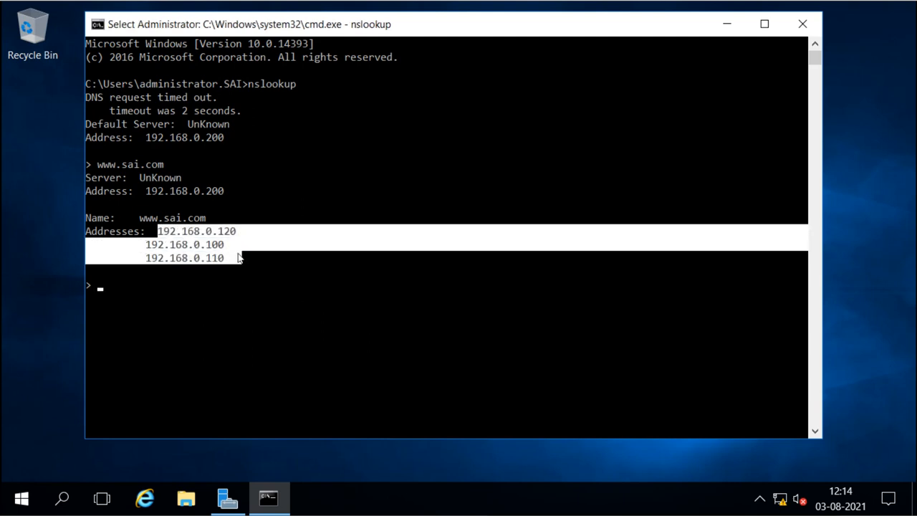
{"action": "left_click", "coordinate": [239, 258]}
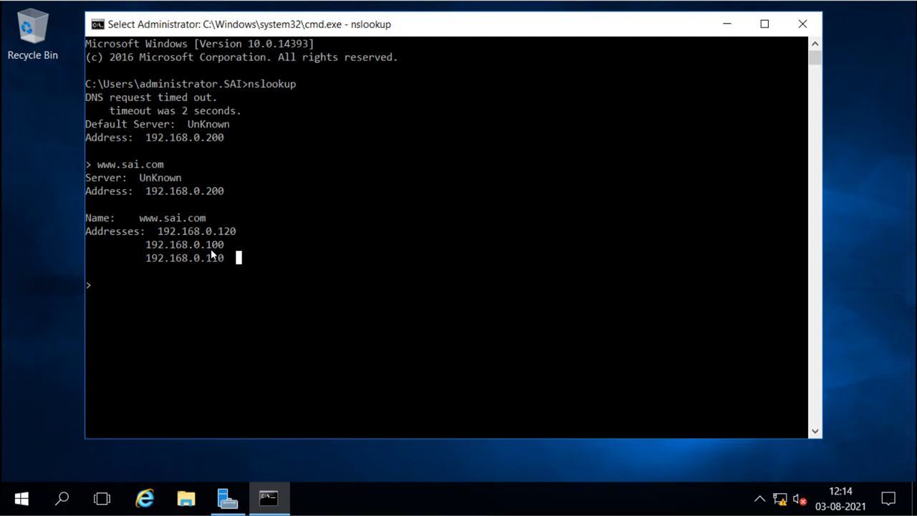
{"action": "left_click_drag", "start_coordinate": [162, 235], "coordinate": [235, 236]}
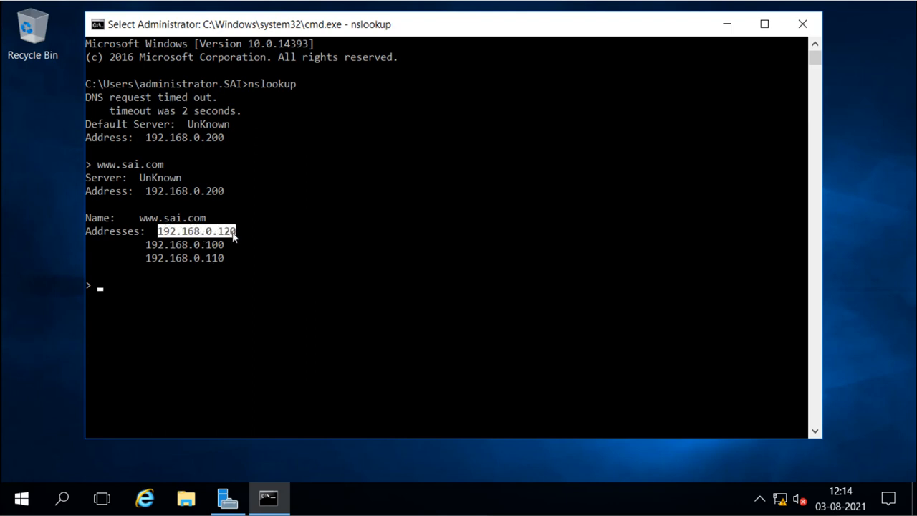
{"action": "left_click", "coordinate": [244, 258]}
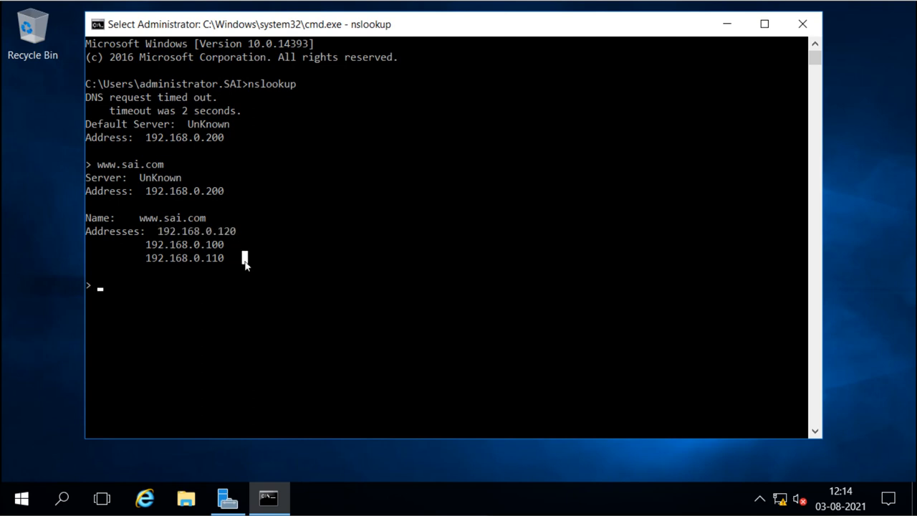
{"action": "key", "text": "Up"}
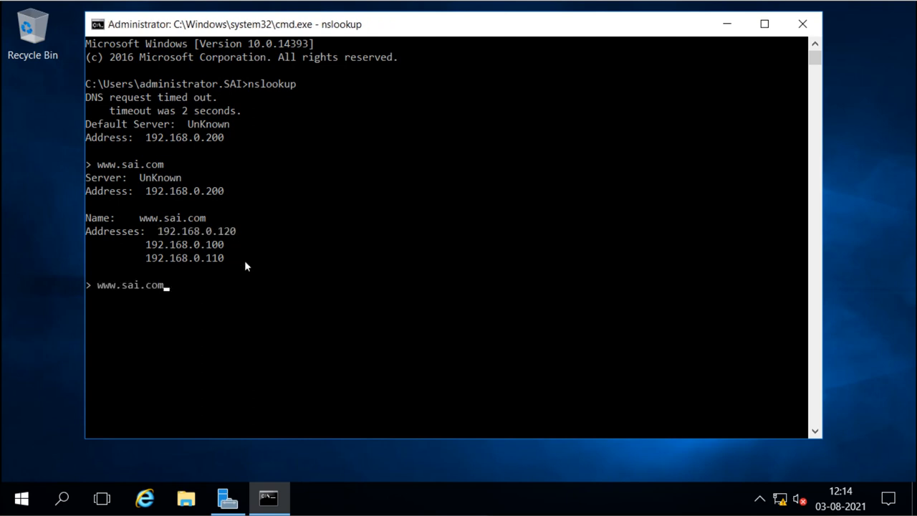
{"action": "key", "text": "Return"}
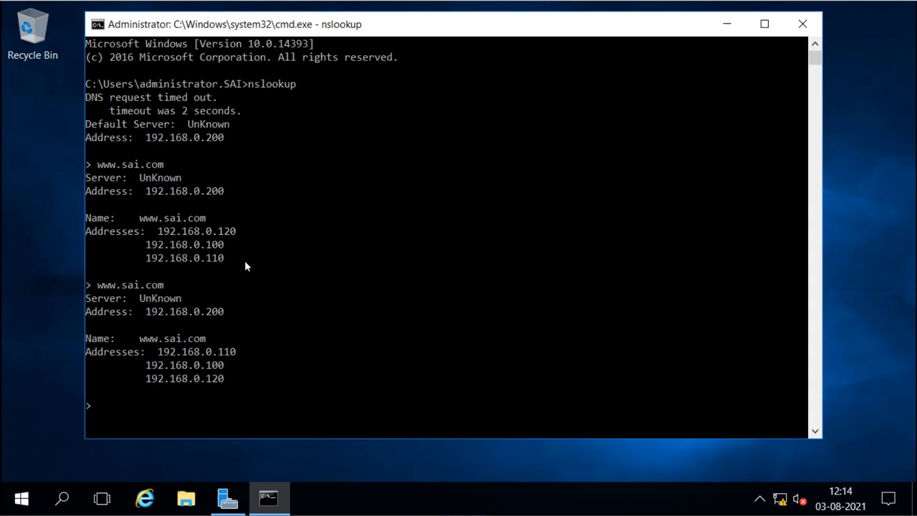
{"action": "left_click_drag", "start_coordinate": [159, 351], "coordinate": [226, 379]}
{"action": "left_click", "coordinate": [226, 380]}
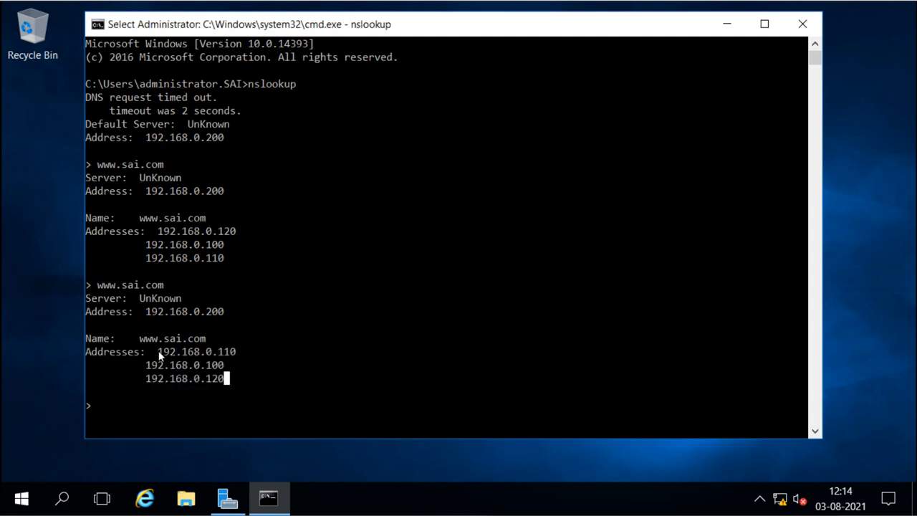
{"action": "left_click_drag", "start_coordinate": [158, 351], "coordinate": [246, 353]}
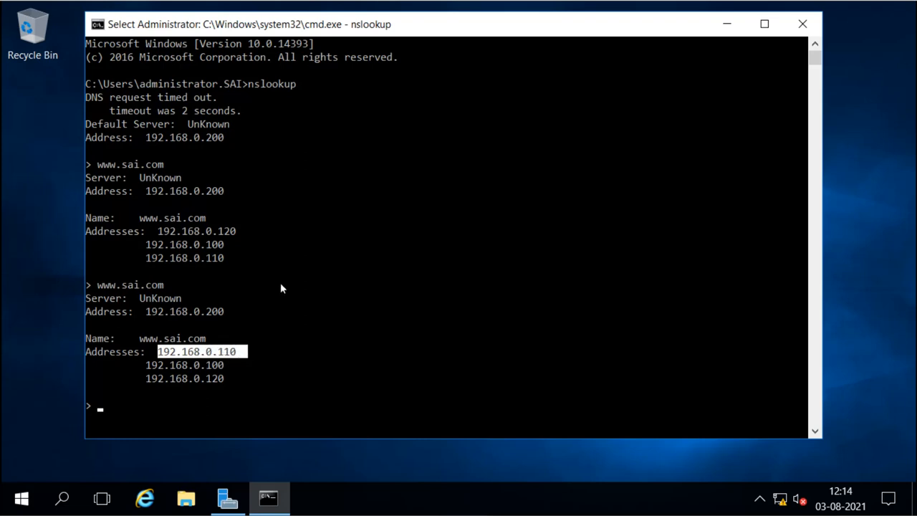
{"action": "key", "text": "Up"}
{"action": "key", "text": "Return"}
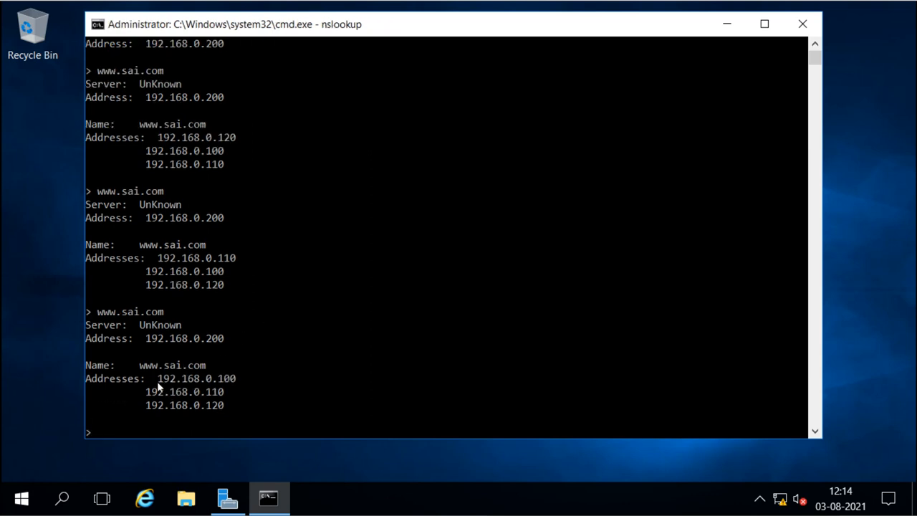
{"action": "left_click_drag", "start_coordinate": [158, 380], "coordinate": [248, 380]}
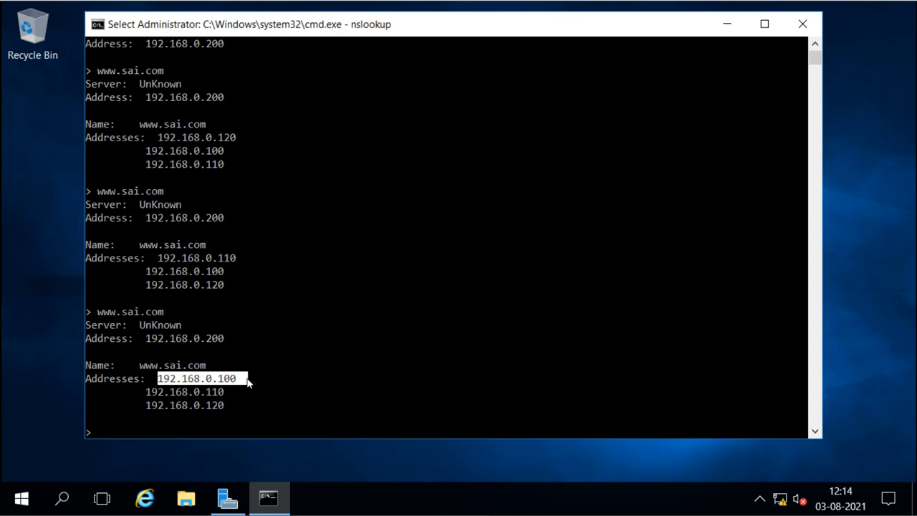
{"action": "left_click", "coordinate": [304, 379]}
{"action": "key", "text": "Escape"}
{"action": "key", "text": "Up"}
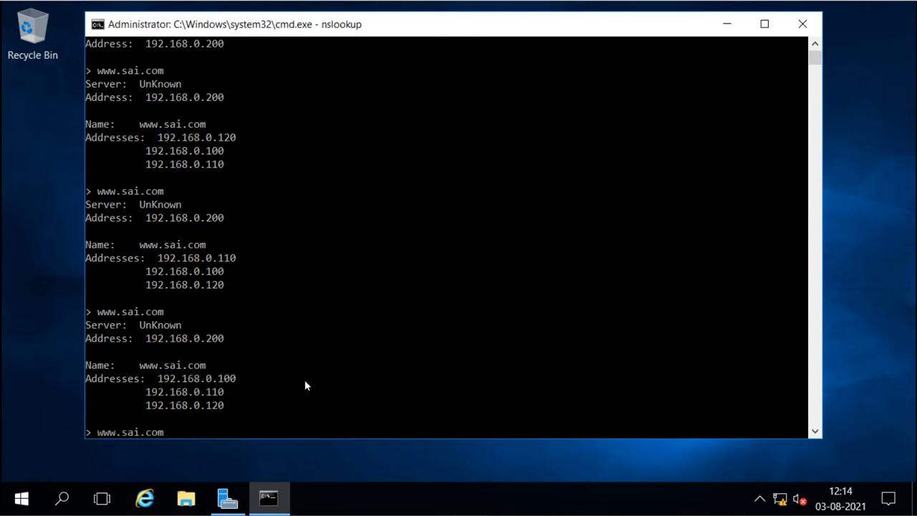
{"action": "key", "text": "Return"}
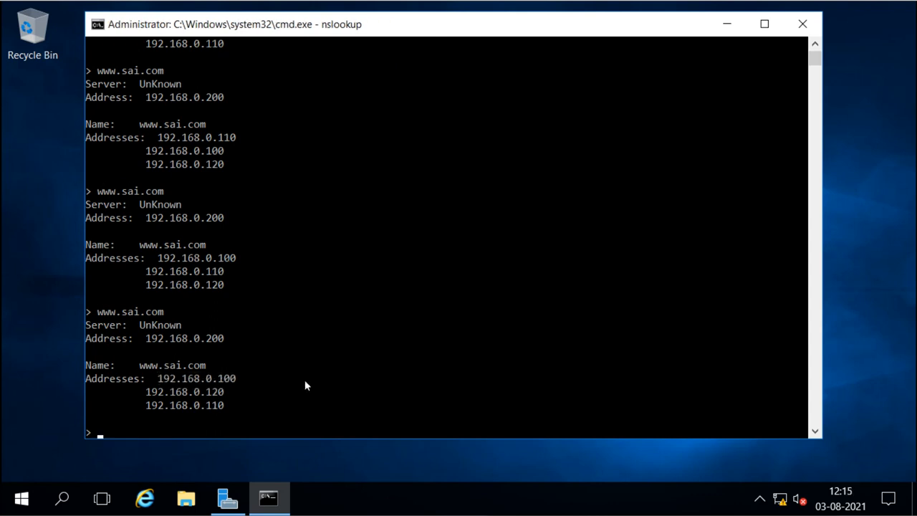
{"action": "key", "text": "Up"}
{"action": "key", "text": "Return"}
{"action": "key", "text": "Up"}
{"action": "key", "text": "Return"}
{"action": "key", "text": "Up"}
{"action": "key", "text": "Return"}
{"action": "key", "text": "Up"}
{"action": "key", "text": "Return"}
{"action": "key", "text": "Up"}
{"action": "key", "text": "Return"}
{"action": "key", "text": "Up"}
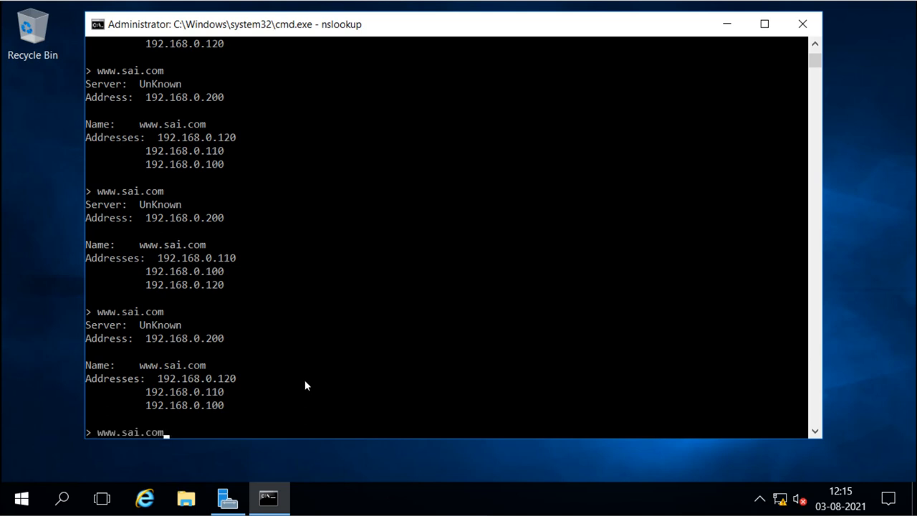
{"action": "key", "text": "Return"}
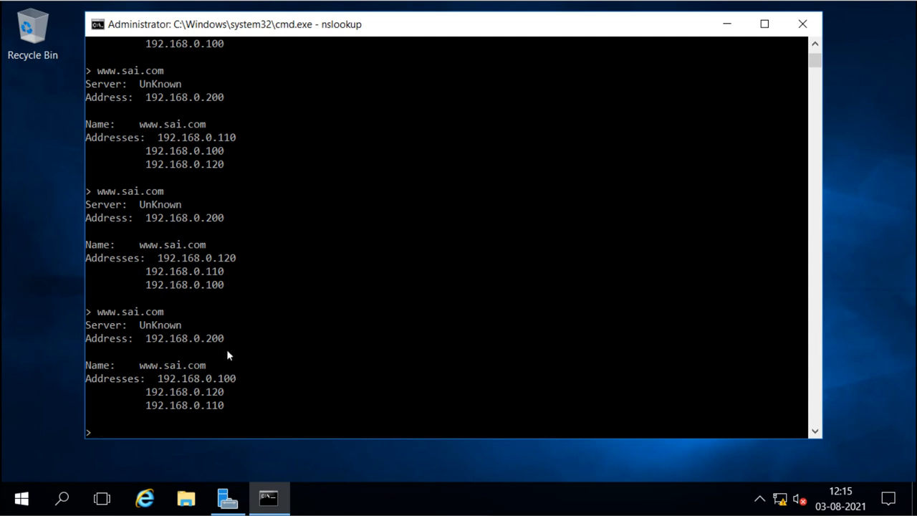
Step: Exit nslookup and close the Command Prompt
{"action": "type", "text": "exit"}
{"action": "key", "text": "Return"}
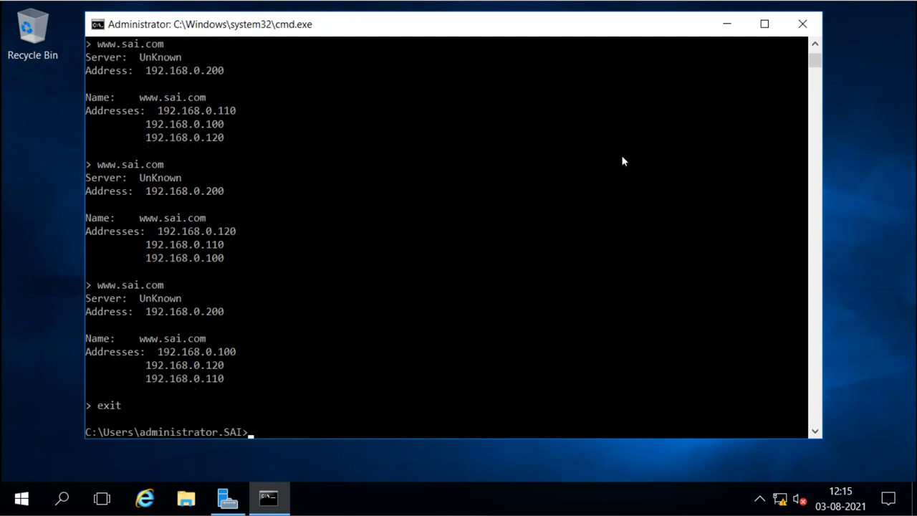
{"action": "left_click", "coordinate": [801, 26]}
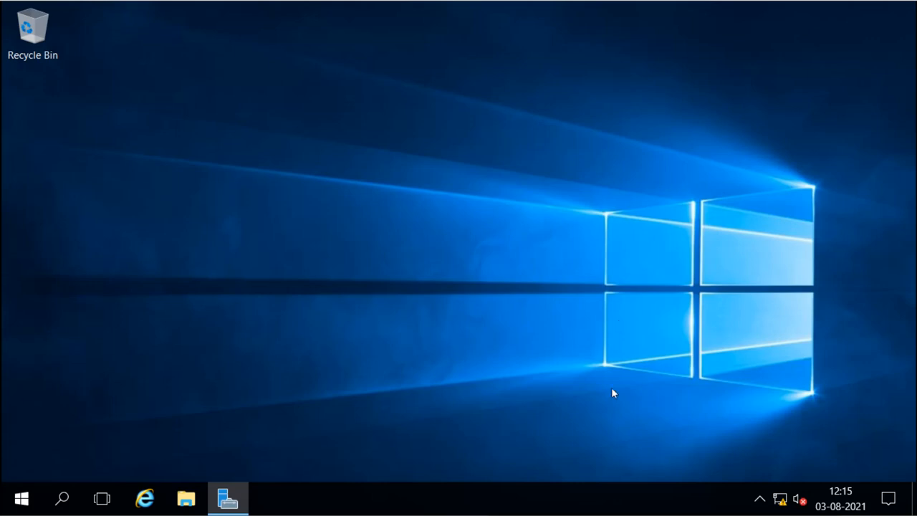
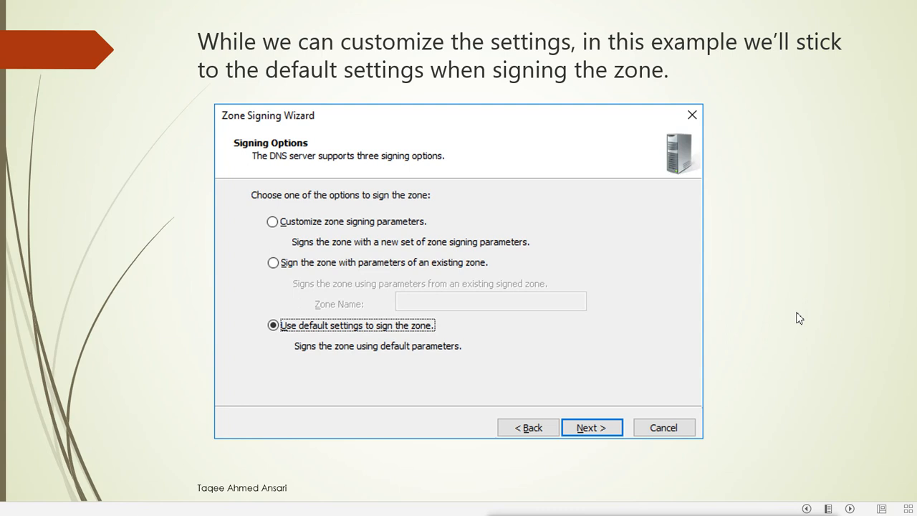
{"action": "key", "text": "Right"}
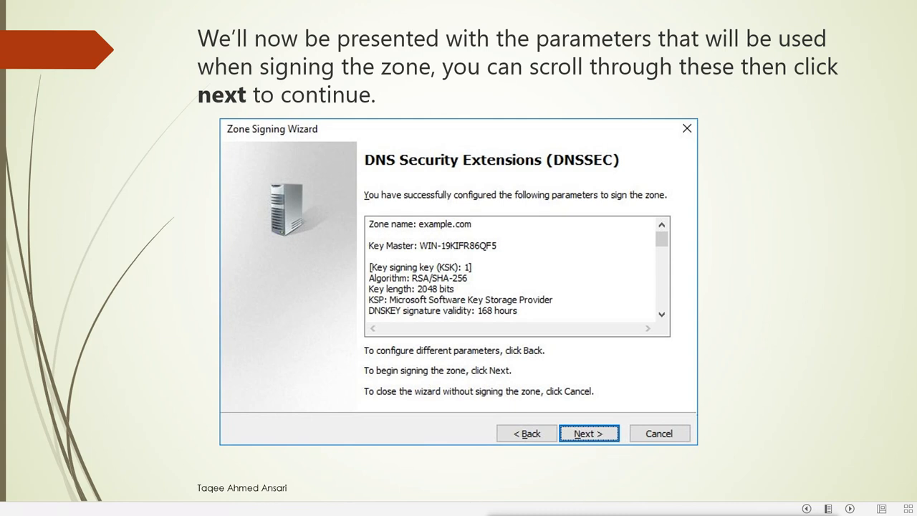
{"action": "key", "text": "Right"}
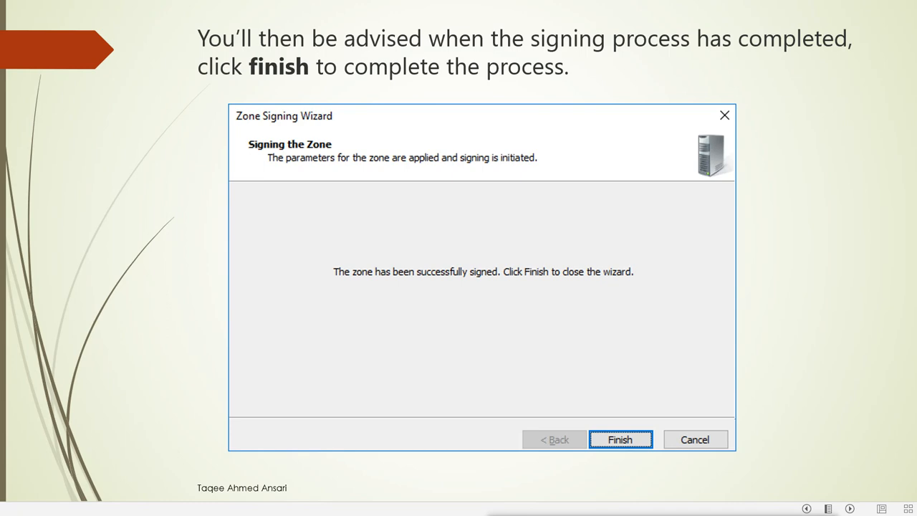
{"action": "key", "text": "Right"}
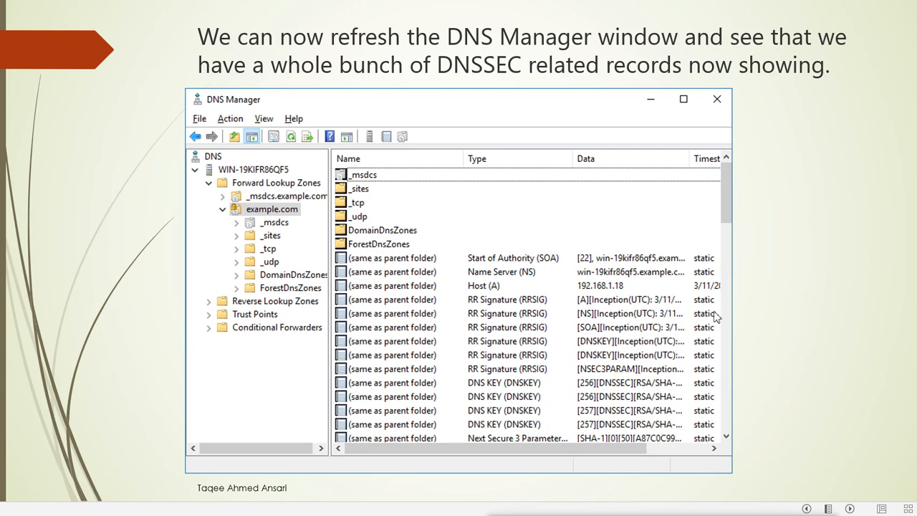
{"action": "left_click", "coordinate": [773, 324]}
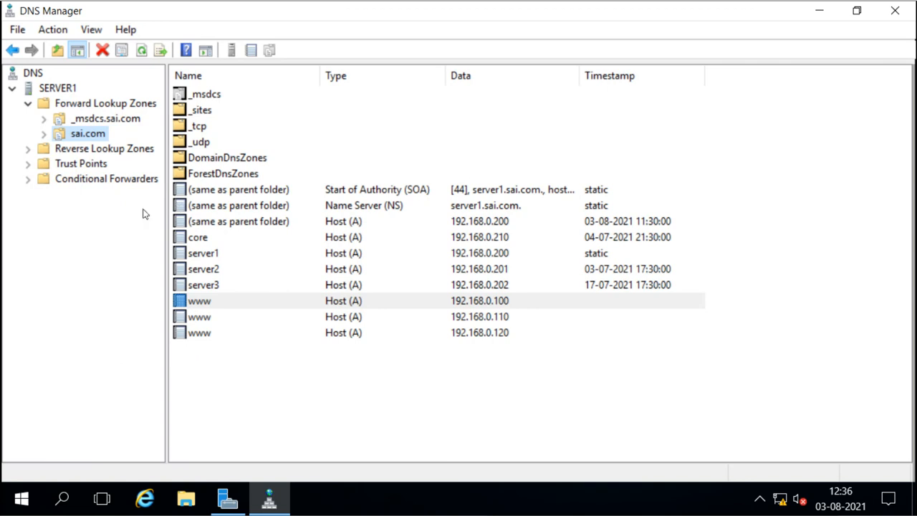
Step: Start DNSSEC signing for the sai.com forward lookup zone and continue to the signing options
{"action": "left_click", "coordinate": [44, 134]}
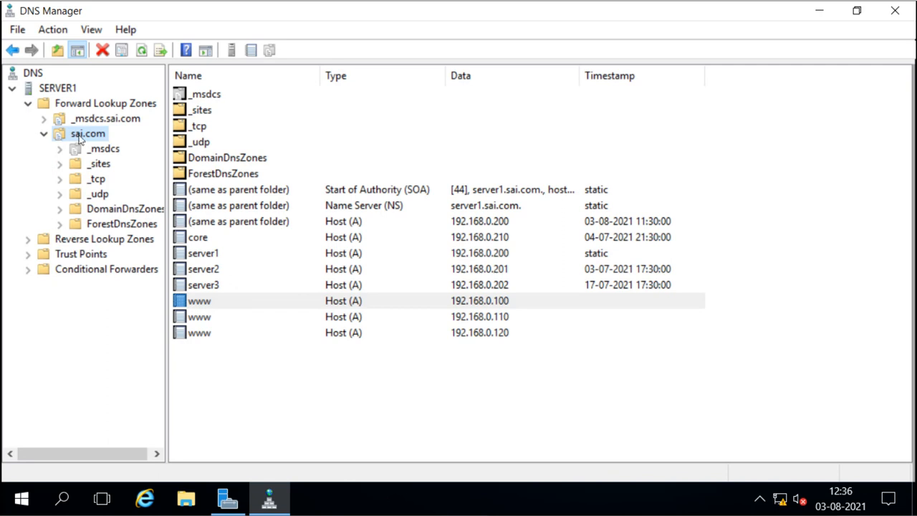
{"action": "right_click", "coordinate": [80, 140]}
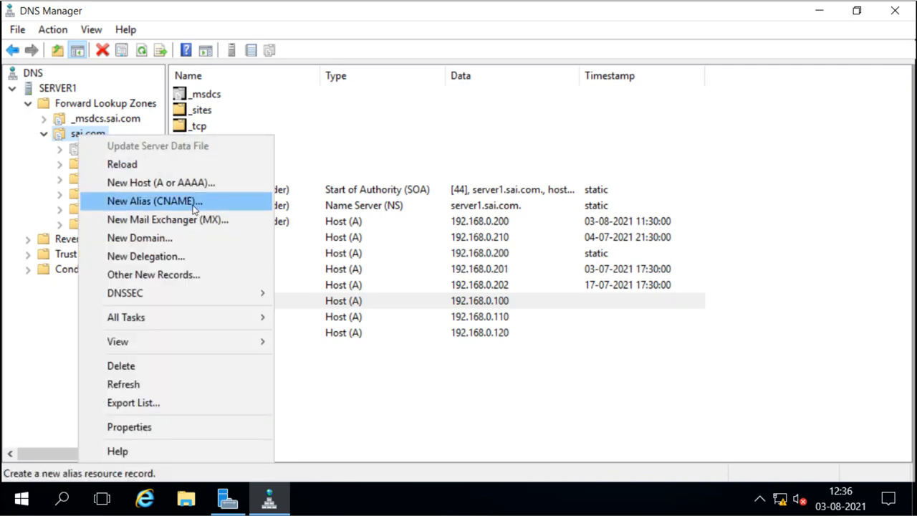
{"action": "mouse_move", "coordinate": [191, 292]}
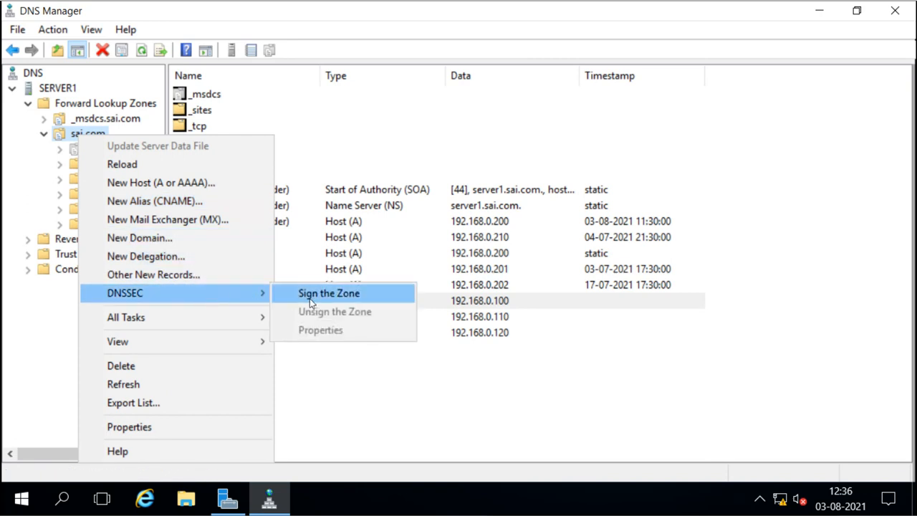
{"action": "left_click", "coordinate": [339, 299]}
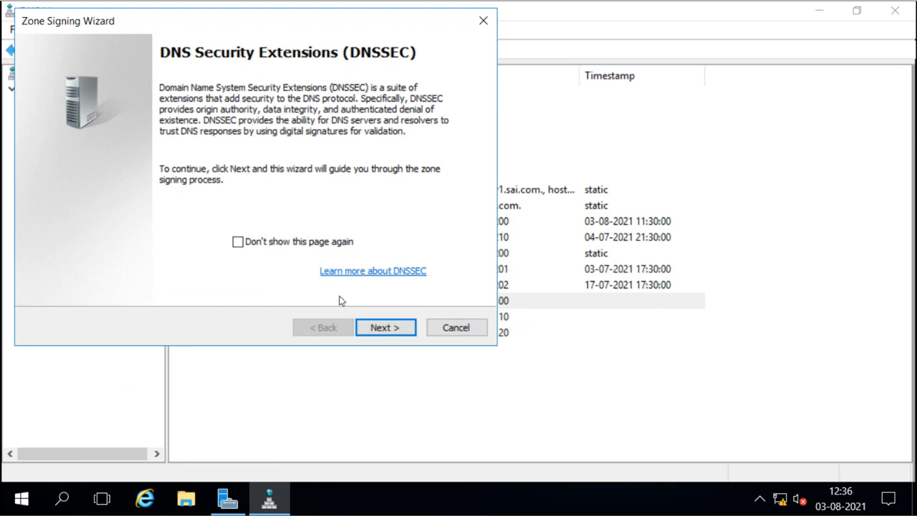
{"action": "left_click_drag", "start_coordinate": [276, 20], "coordinate": [411, 70]}
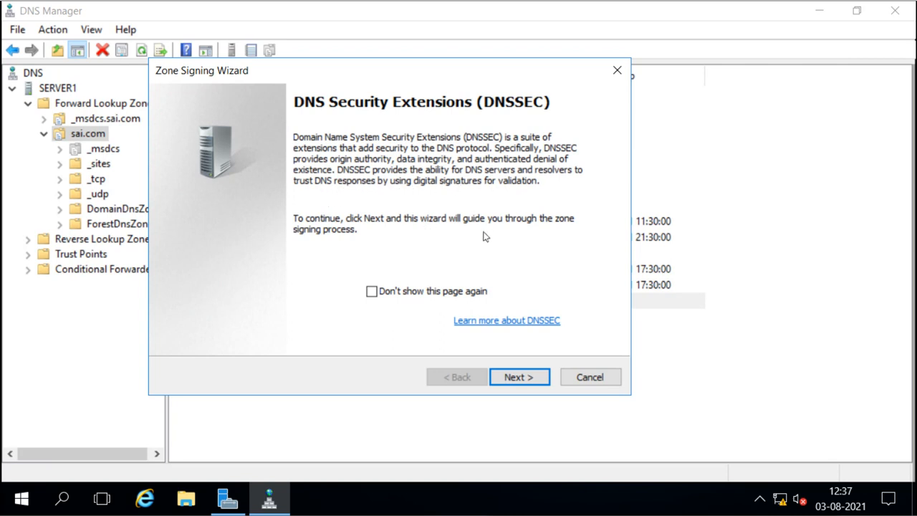
{"action": "left_click", "coordinate": [516, 380]}
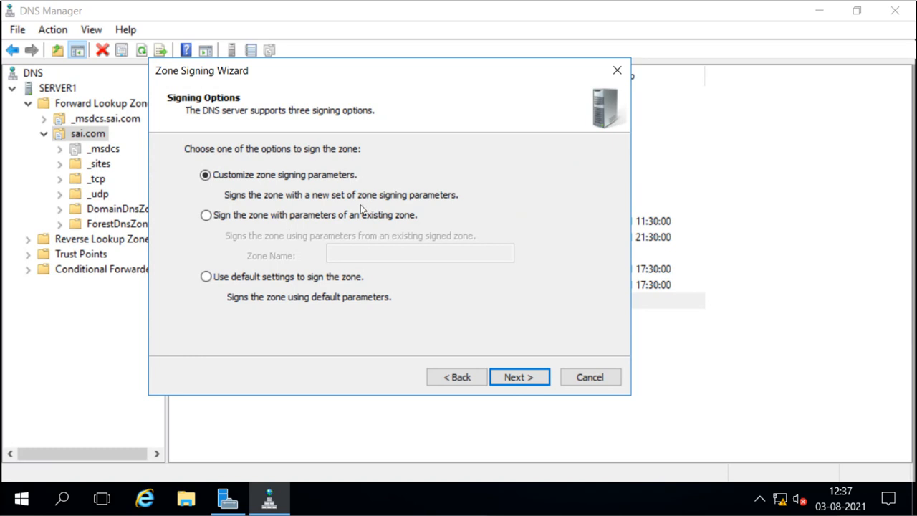
Step: Review the parameters used for signing the zone with default settings, without signing, and return to the signing options
{"action": "left_click", "coordinate": [206, 283]}
{"action": "left_click", "coordinate": [514, 377]}
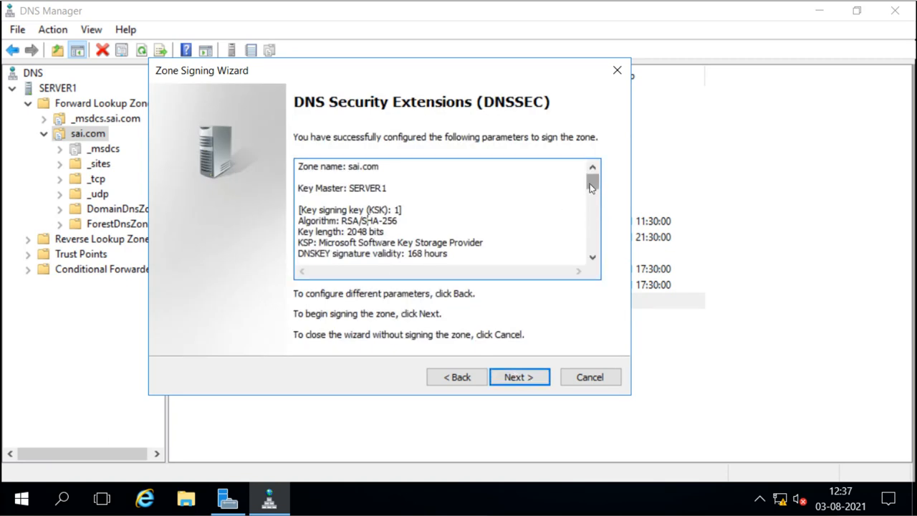
{"action": "left_click_drag", "start_coordinate": [590, 183], "coordinate": [591, 244]}
{"action": "left_click", "coordinate": [459, 377]}
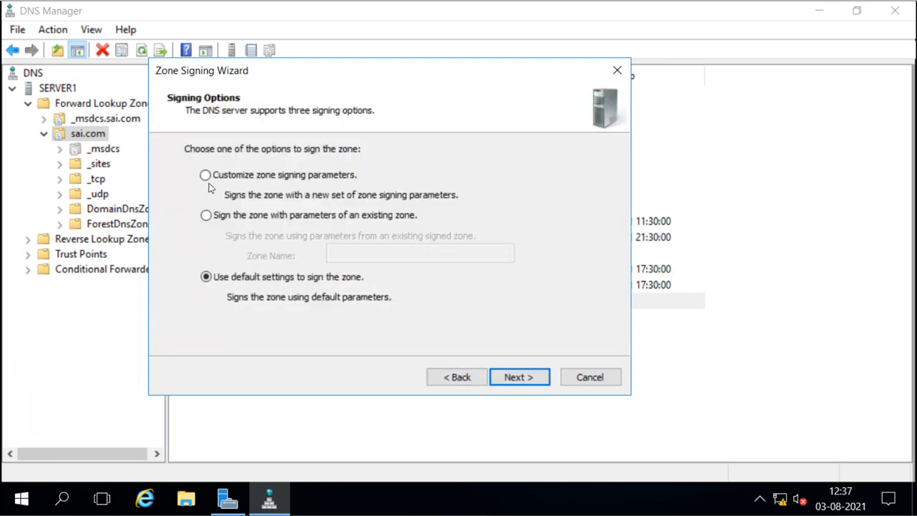
Step: Choose to customize the zone signing parameters and continue to the Key Master choice
{"action": "left_click", "coordinate": [205, 176]}
{"action": "left_click", "coordinate": [206, 215]}
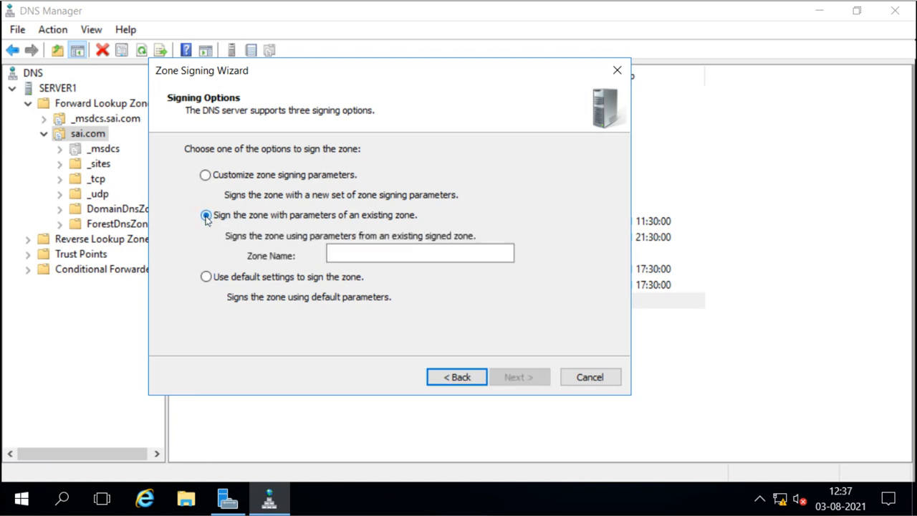
{"action": "left_click", "coordinate": [336, 253]}
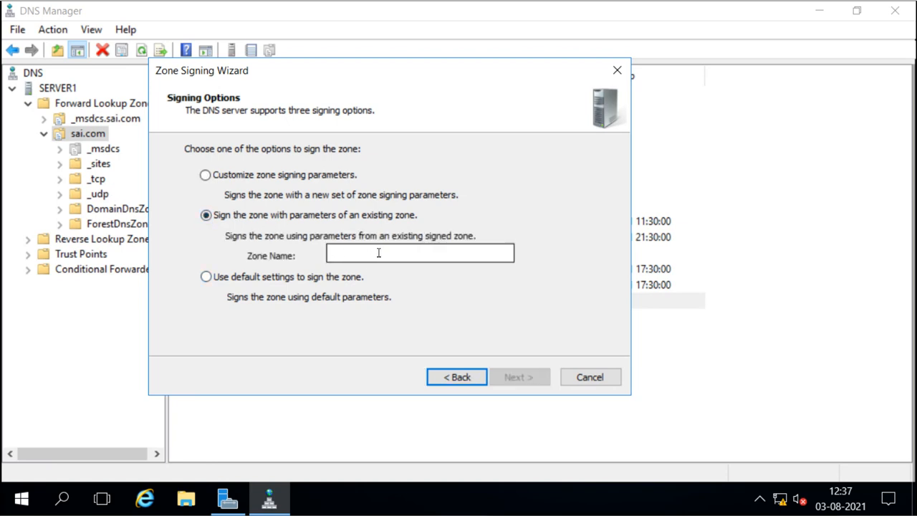
{"action": "left_click", "coordinate": [206, 175]}
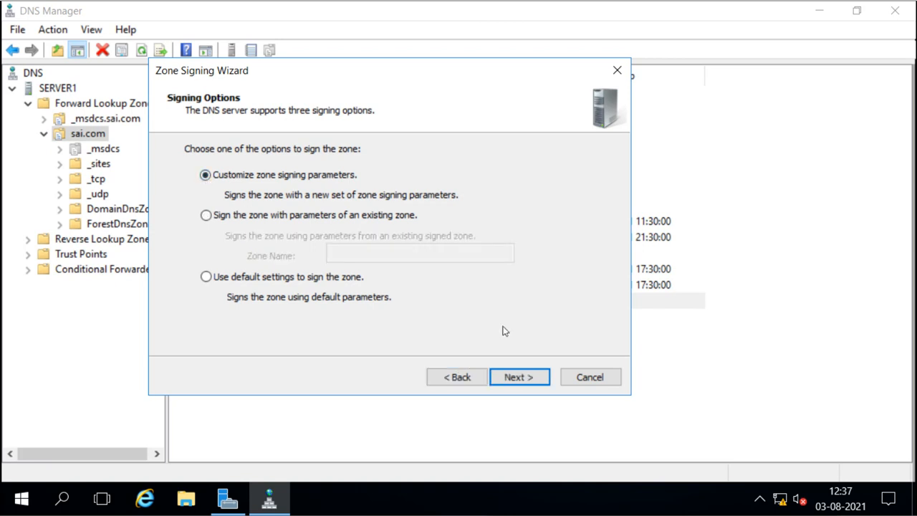
{"action": "left_click", "coordinate": [510, 377]}
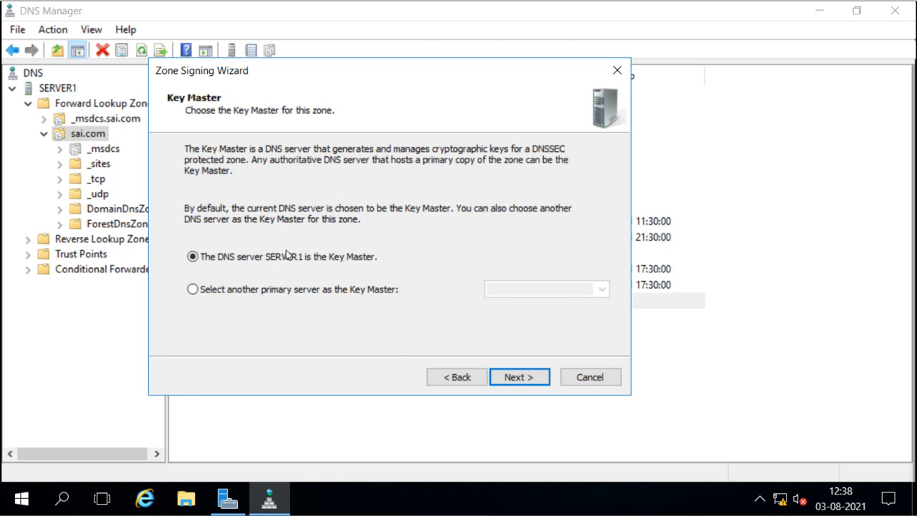
Step: Keep the DNS server SERVER1 as the zone's Key Master and continue to the key signing key introduction
{"action": "left_click", "coordinate": [196, 290]}
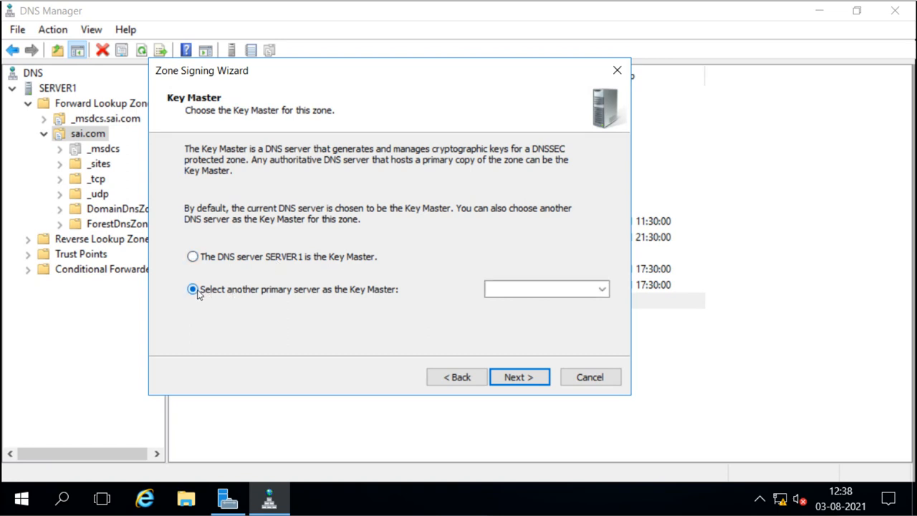
{"action": "left_click", "coordinate": [192, 259]}
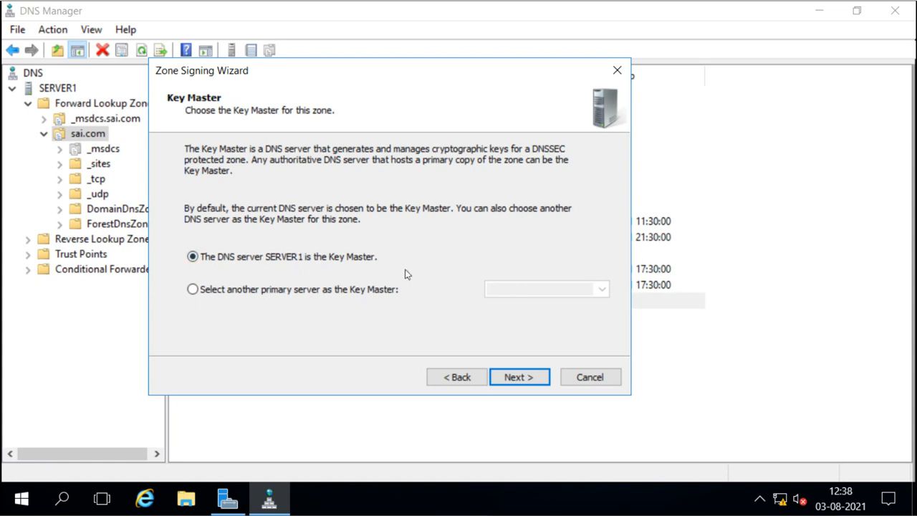
{"action": "left_click", "coordinate": [514, 378]}
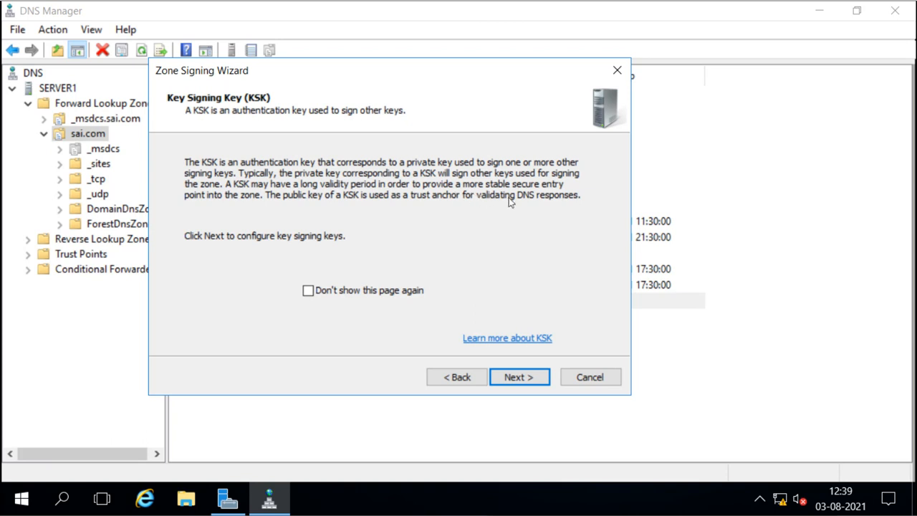
Step: Add a key signing key using RSA/SHA-256, 2048 bits, a 168-hour signature validity and automatic rollover every 755 days
{"action": "left_click", "coordinate": [519, 377]}
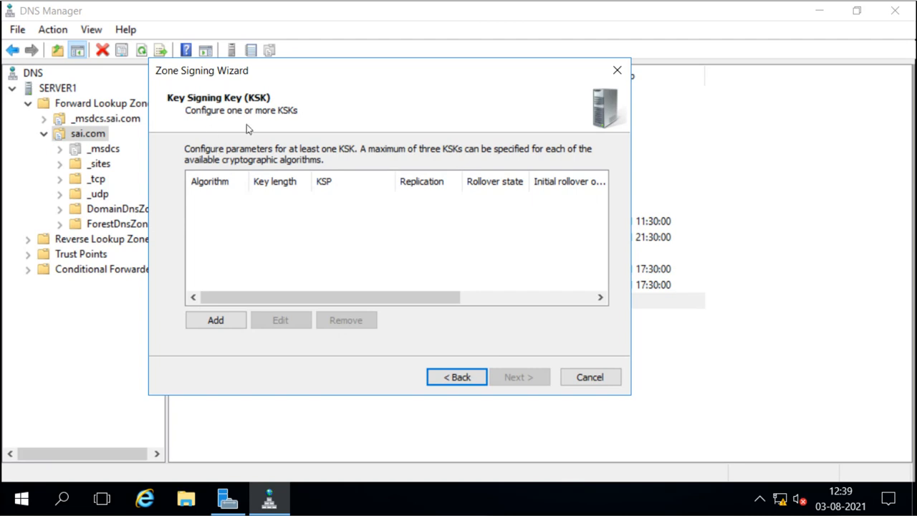
{"action": "left_click", "coordinate": [223, 319]}
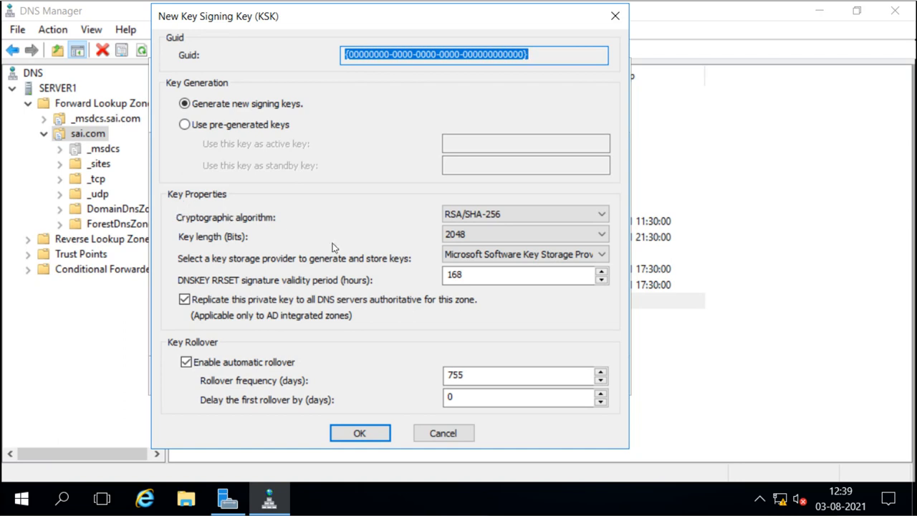
{"action": "left_click", "coordinate": [465, 219]}
{"action": "left_click", "coordinate": [465, 219]}
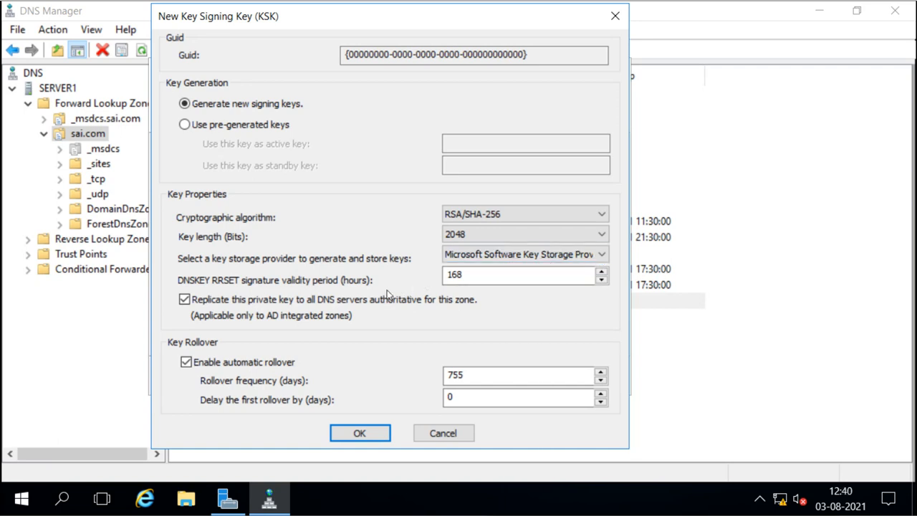
{"action": "left_click", "coordinate": [461, 278]}
{"action": "left_click", "coordinate": [358, 432]}
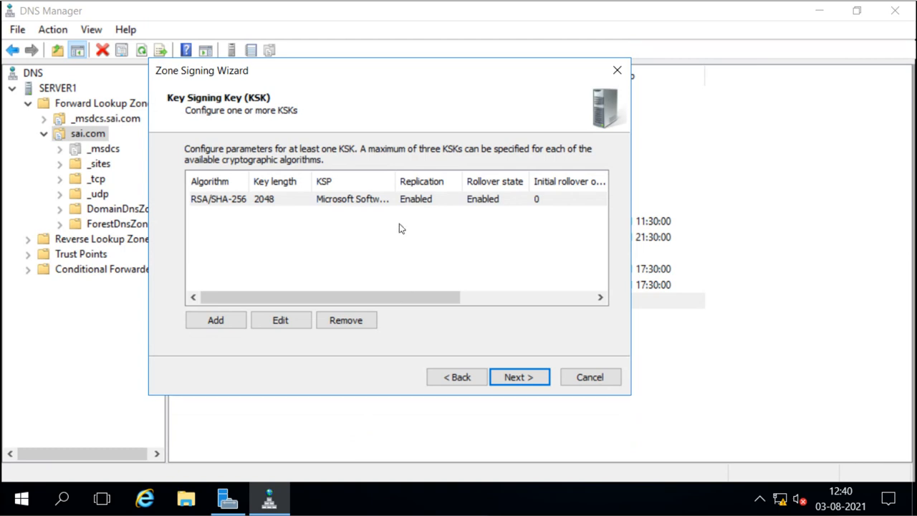
Step: Add a zone signing key using RSA/SHA-256, 1024 bits, a 240-hour zone record validity and automatic rollover every 90 days
{"action": "left_click", "coordinate": [511, 379]}
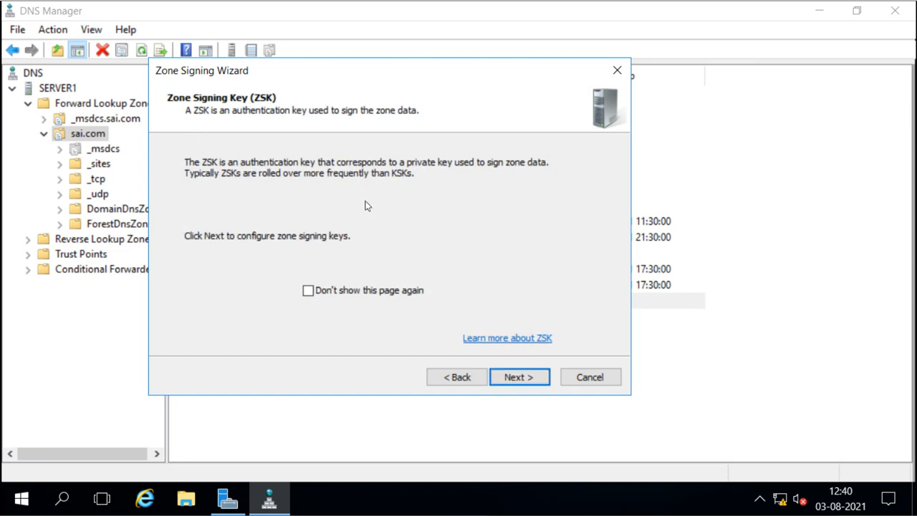
{"action": "left_click", "coordinate": [515, 381]}
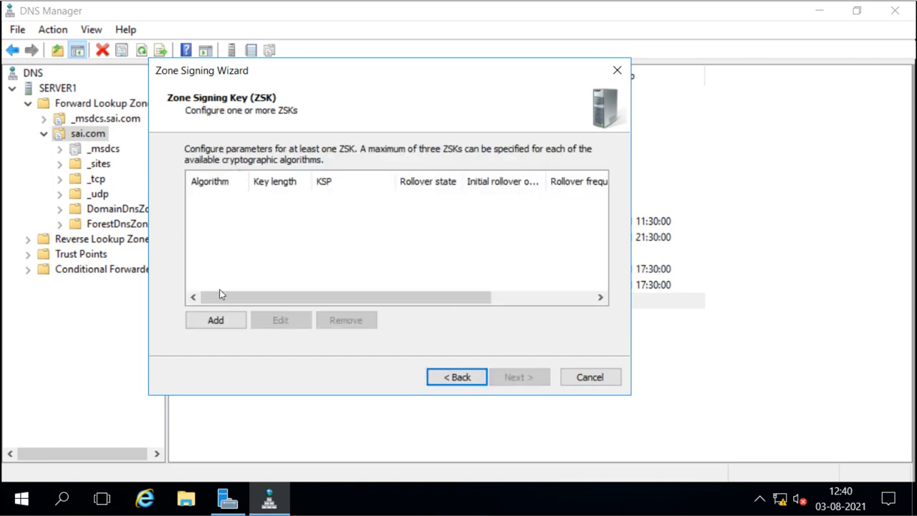
{"action": "left_click", "coordinate": [217, 321]}
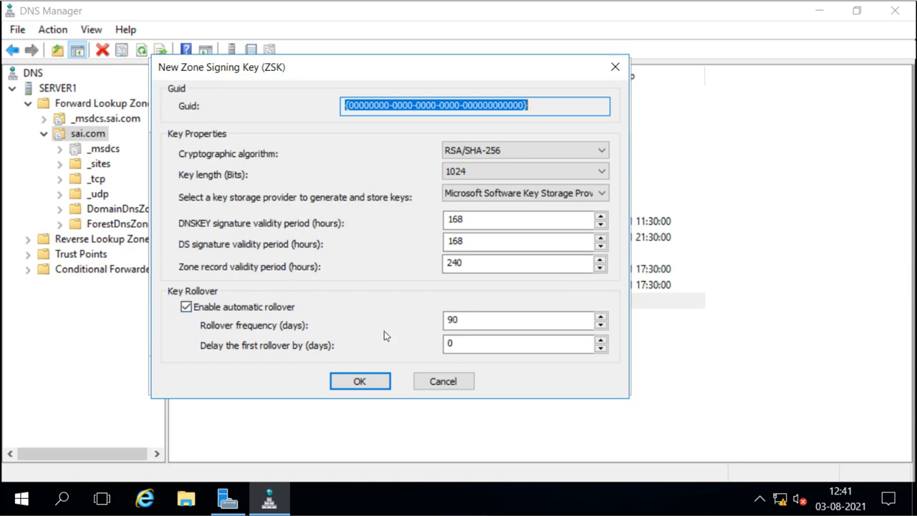
{"action": "left_click", "coordinate": [362, 382]}
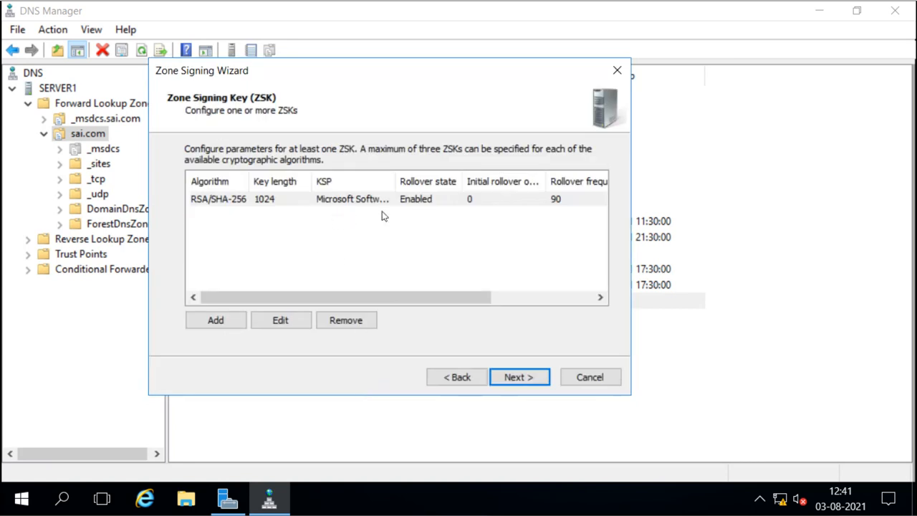
Step: Use NSEC3 with 50 iterations and a random salt of length 8 for authenticated denial of existence
{"action": "left_click", "coordinate": [519, 377]}
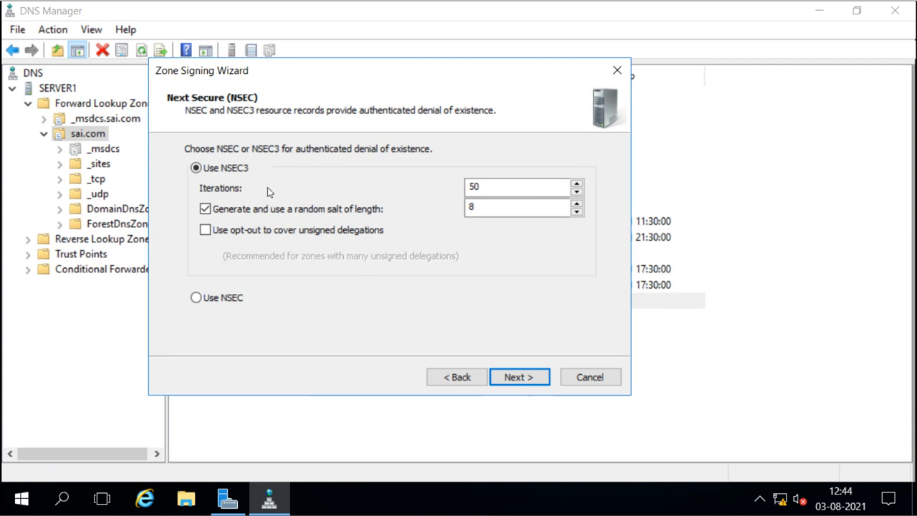
{"action": "left_click", "coordinate": [196, 298]}
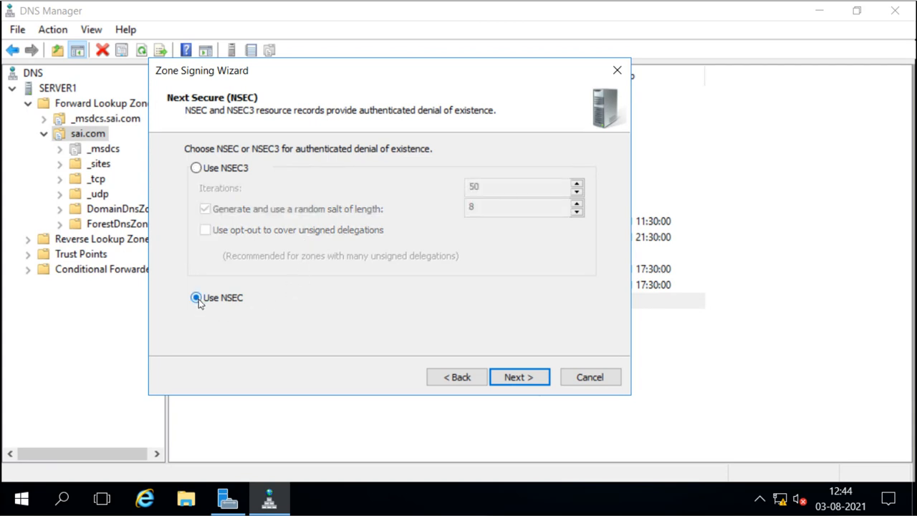
{"action": "left_click", "coordinate": [196, 169]}
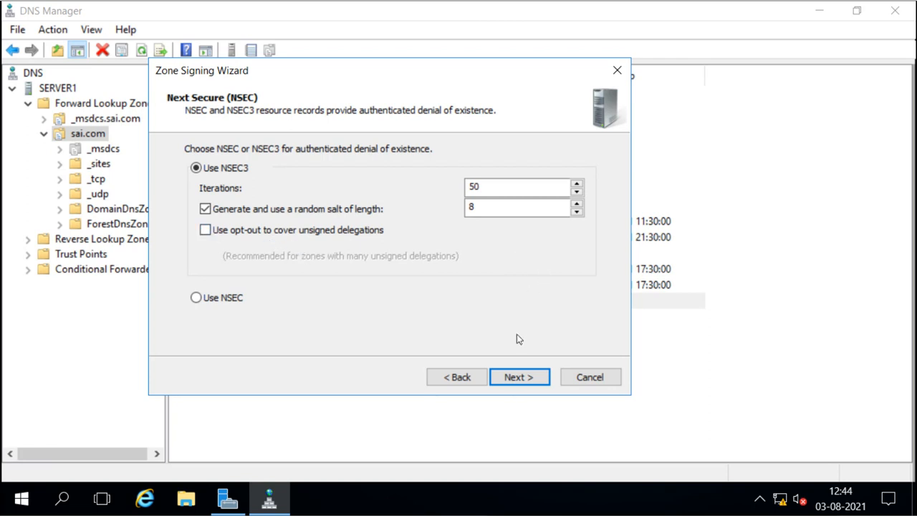
{"action": "left_click", "coordinate": [517, 376]}
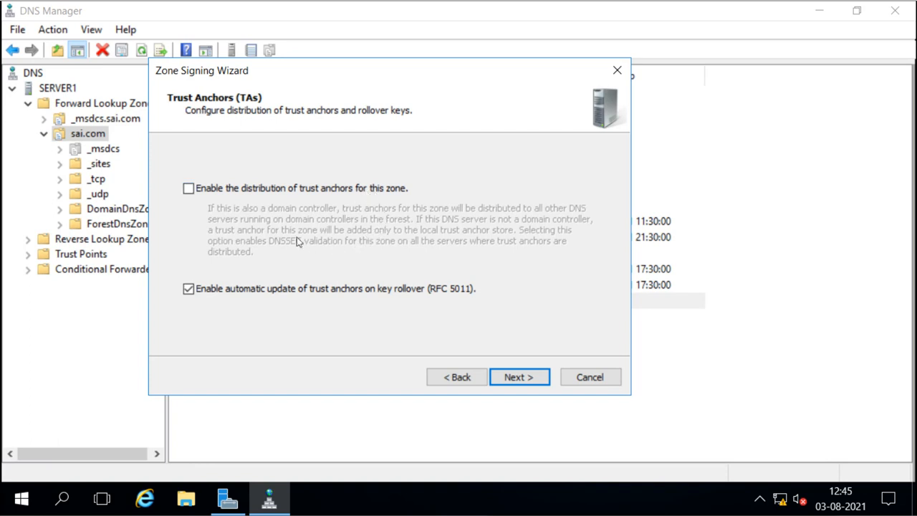
Step: Leave trust anchor distribution off with automatic updates on, and accept the default signing and polling parameters
{"action": "left_click", "coordinate": [520, 378]}
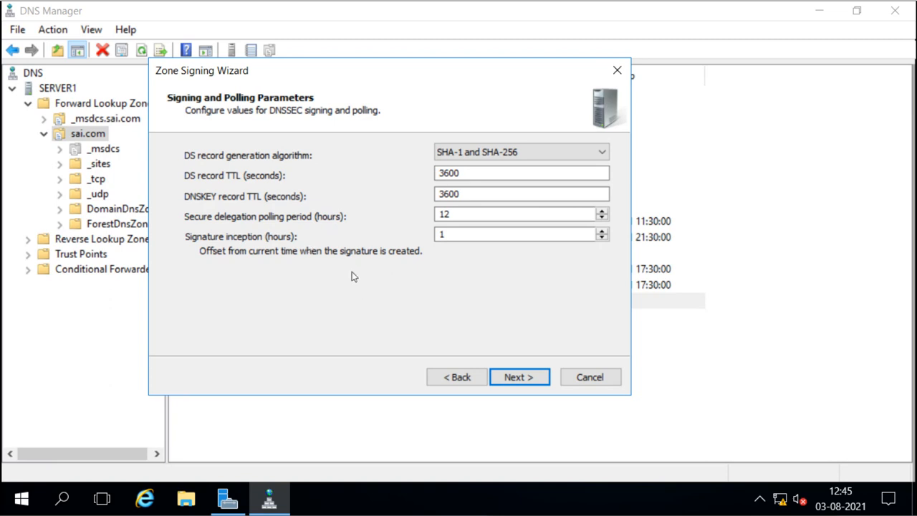
{"action": "left_click", "coordinate": [517, 378]}
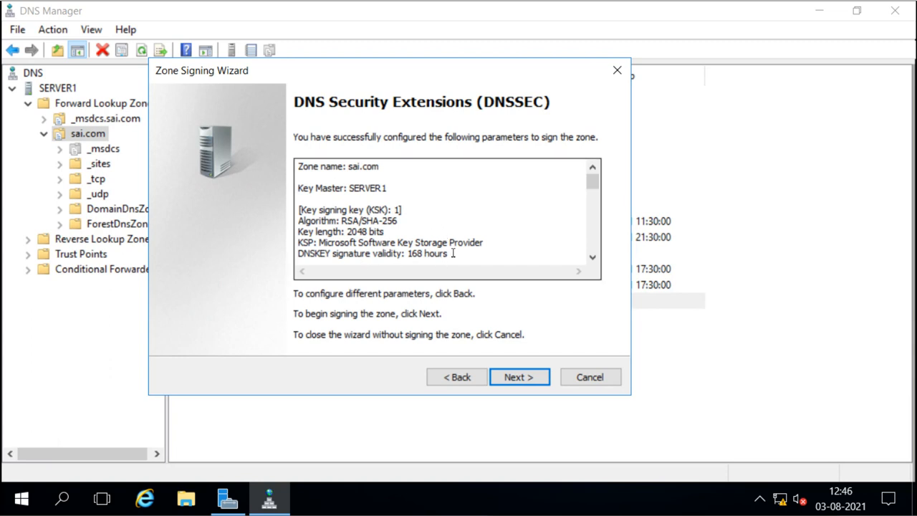
{"action": "left_click", "coordinate": [451, 376]}
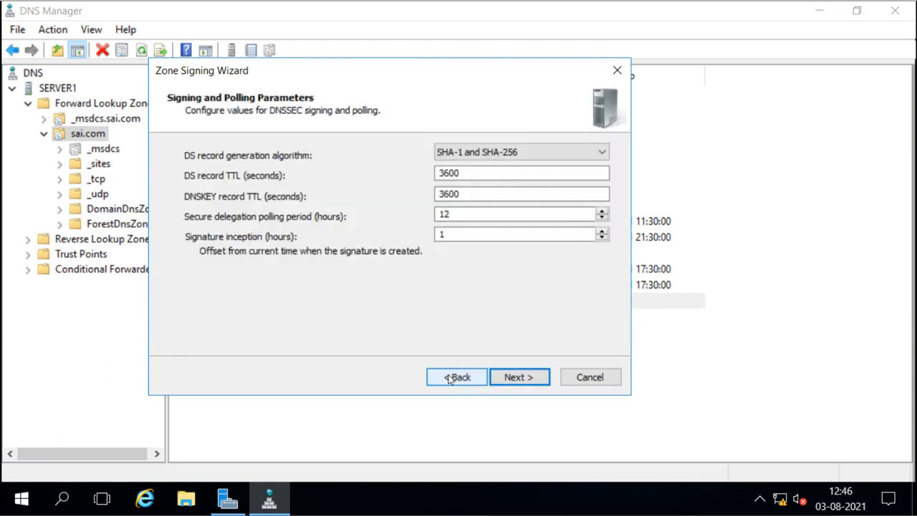
{"action": "left_click", "coordinate": [517, 376]}
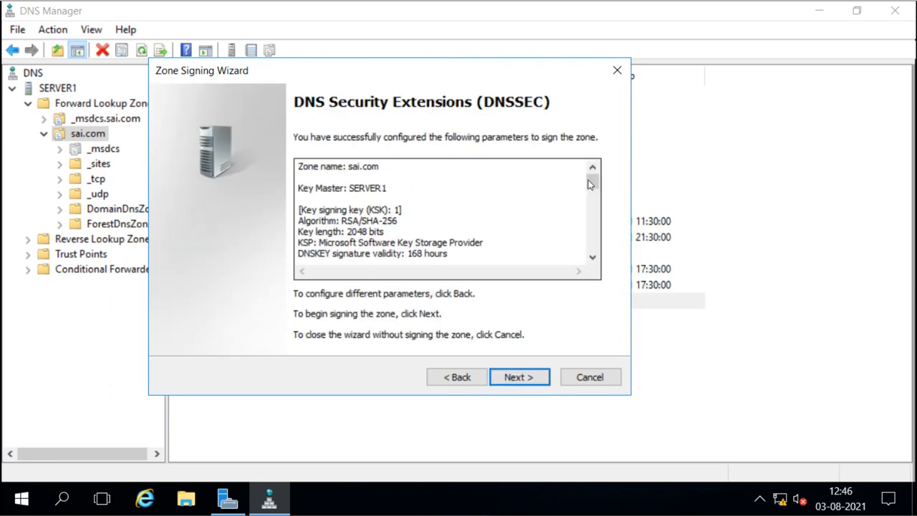
Step: Sign the sai.com zone with the configured parameters and refresh its record list
{"action": "mouse_move", "coordinate": [592, 180]}
{"action": "left_mouse_down"}
{"action": "mouse_move", "coordinate": [591, 248]}
{"action": "mouse_move", "coordinate": [592, 181]}
{"action": "left_mouse_up"}
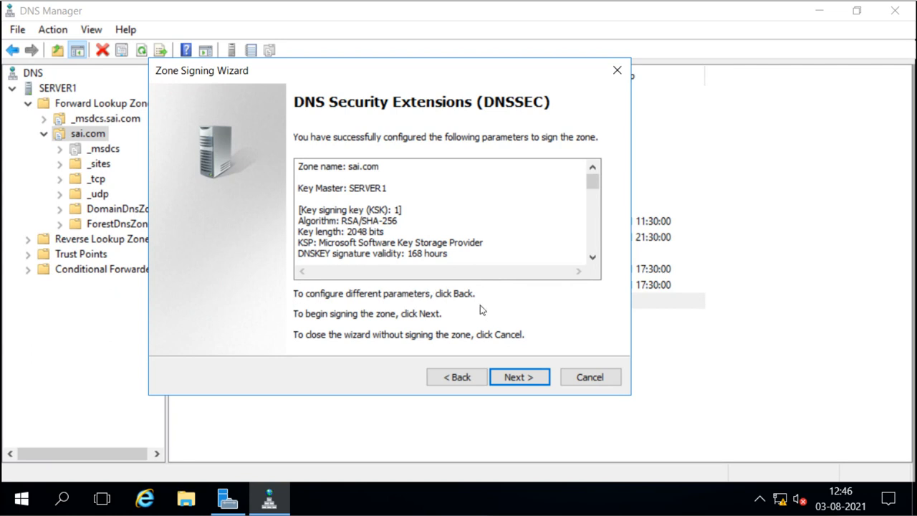
{"action": "left_click", "coordinate": [525, 378]}
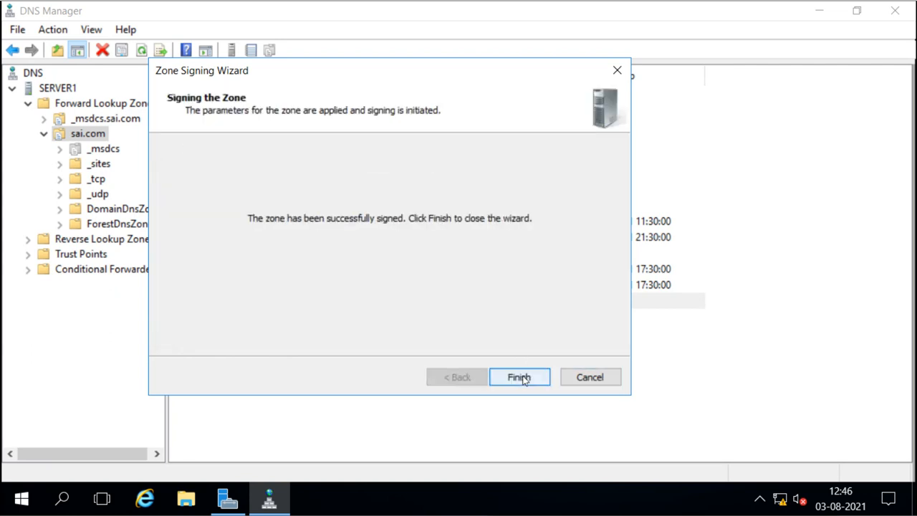
{"action": "left_click", "coordinate": [521, 379]}
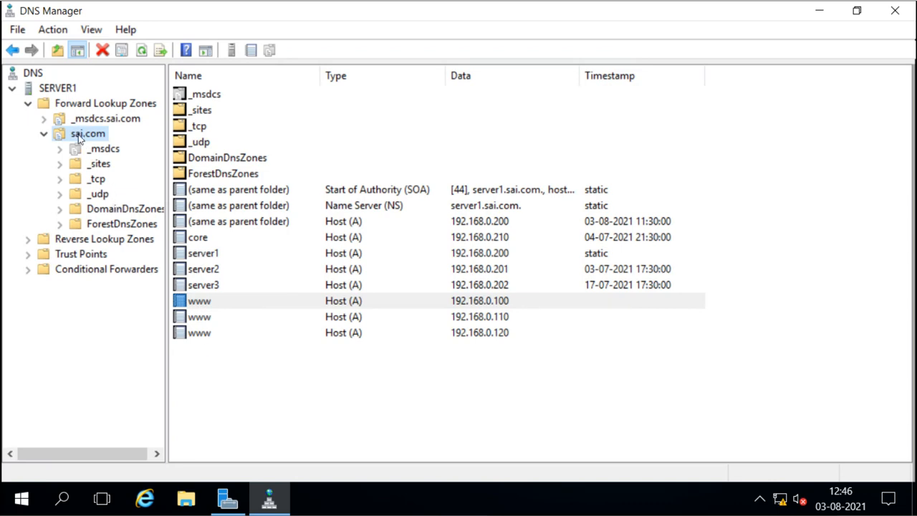
{"action": "left_click", "coordinate": [142, 51]}
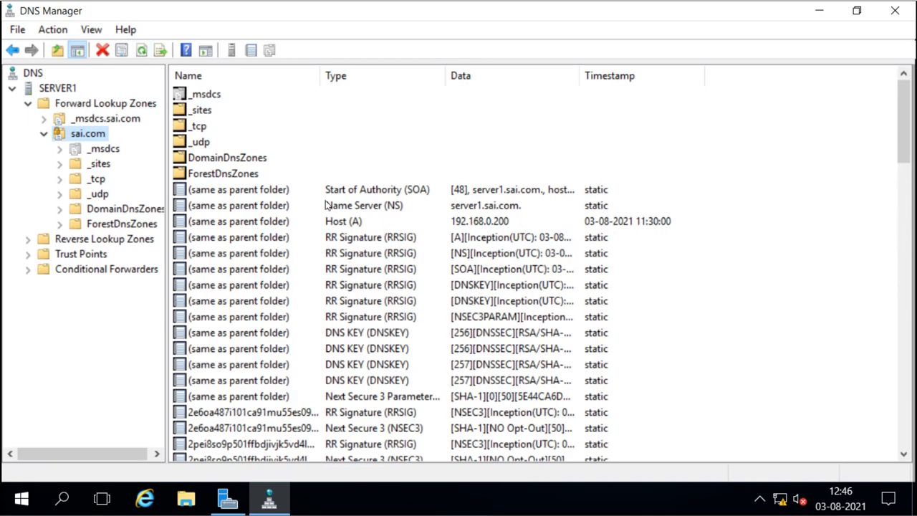
Step: Examine the RRSIG, DNSKEY and NSEC3 records in the signed sai.com zone, including the signatures of the server host records
{"action": "scroll", "coordinate": [436, 262], "scroll_direction": "down", "scroll_amount": 7}
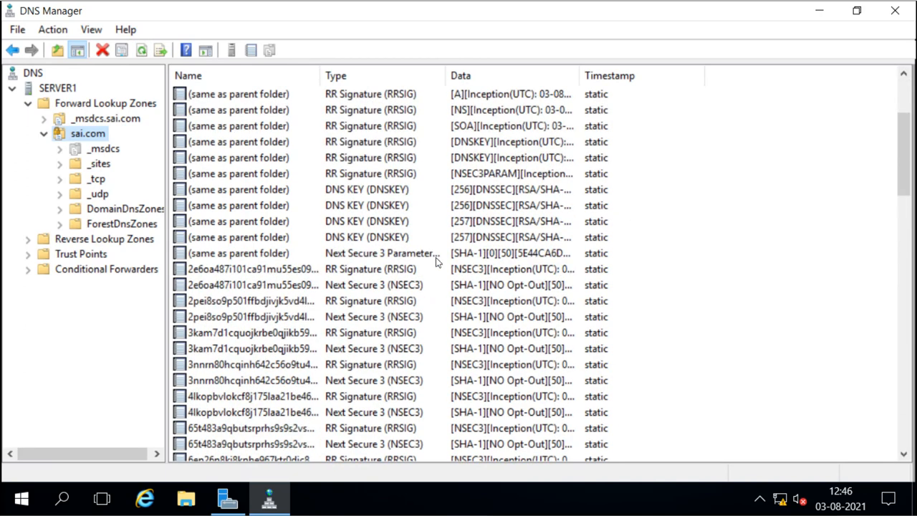
{"action": "scroll", "coordinate": [436, 262], "scroll_direction": "down", "scroll_amount": 3}
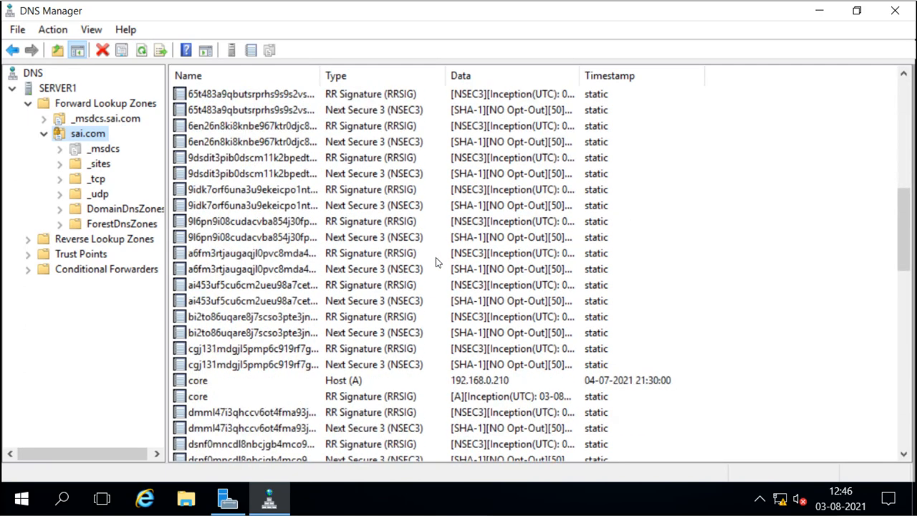
{"action": "left_click", "coordinate": [242, 254]}
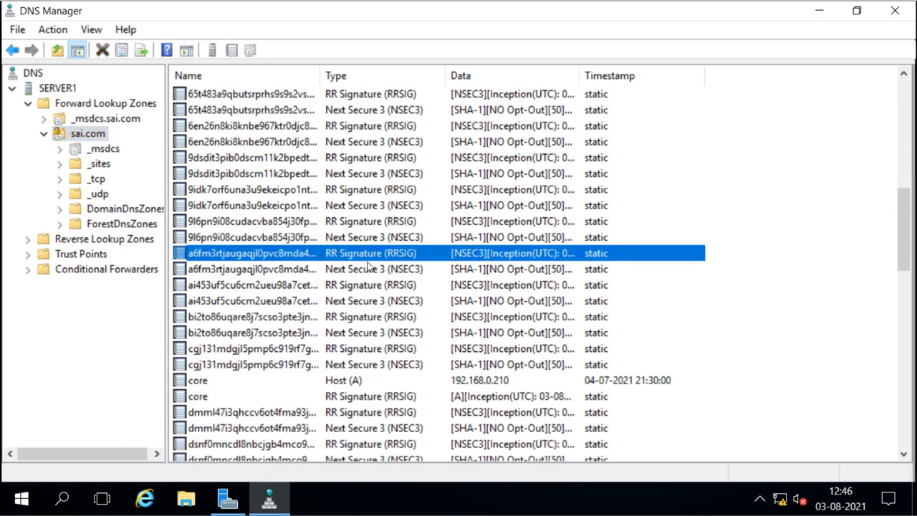
{"action": "scroll", "coordinate": [369, 266], "scroll_direction": "down", "scroll_amount": 14}
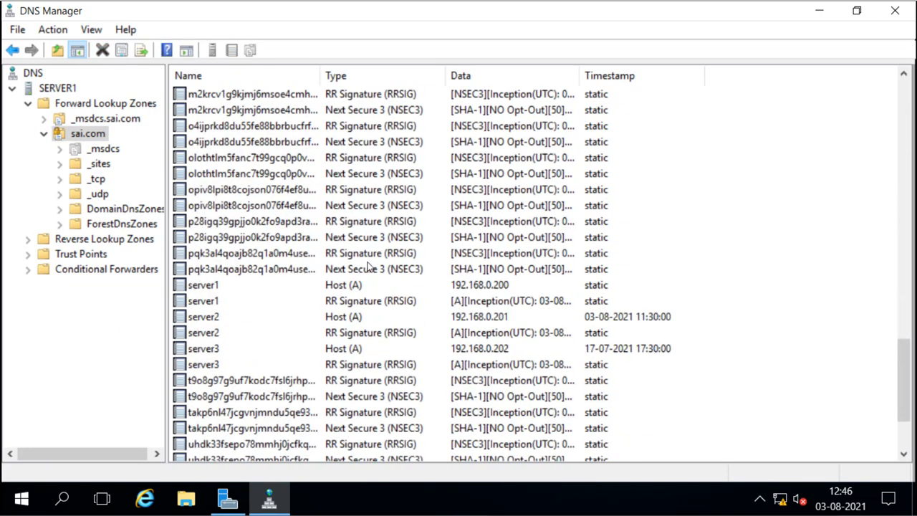
{"action": "scroll", "coordinate": [369, 266], "scroll_direction": "down", "scroll_amount": 3}
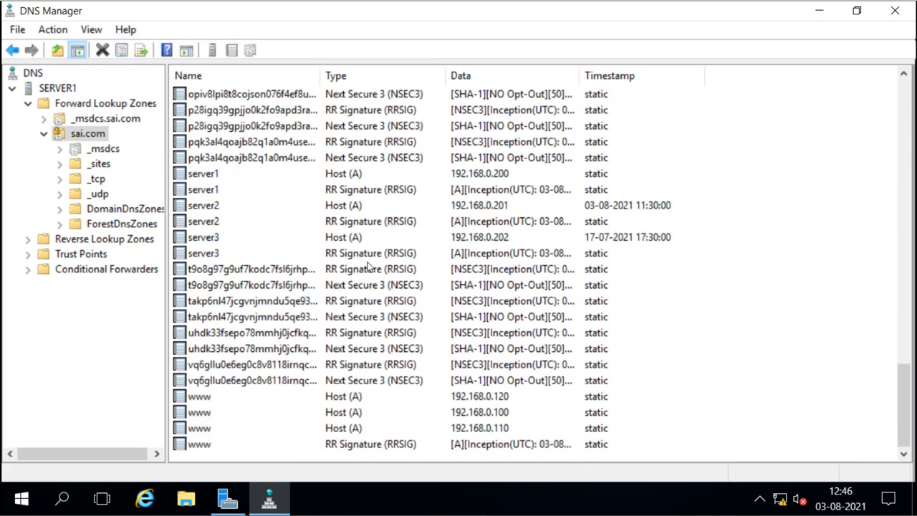
{"action": "left_click", "coordinate": [213, 176]}
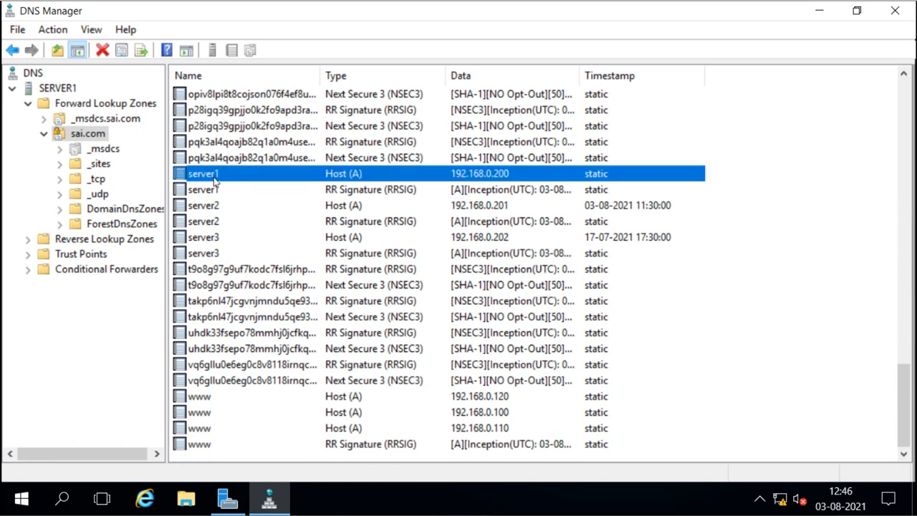
{"action": "left_click", "coordinate": [234, 271]}
{"action": "left_click", "coordinate": [240, 335]}
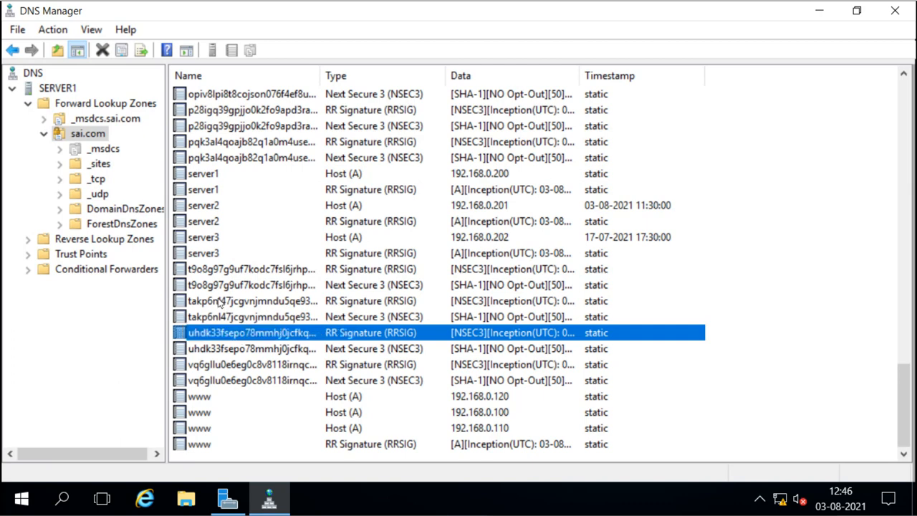
{"action": "left_click", "coordinate": [235, 272]}
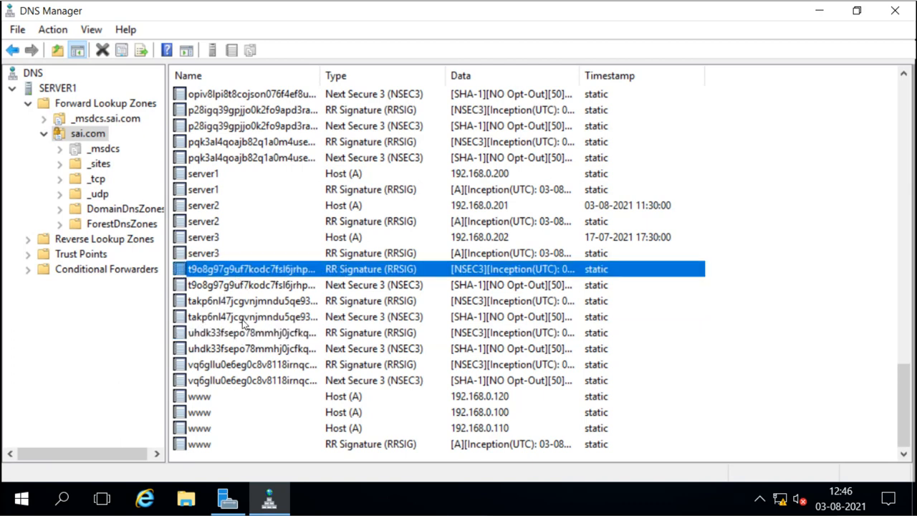
{"action": "left_click", "coordinate": [246, 365]}
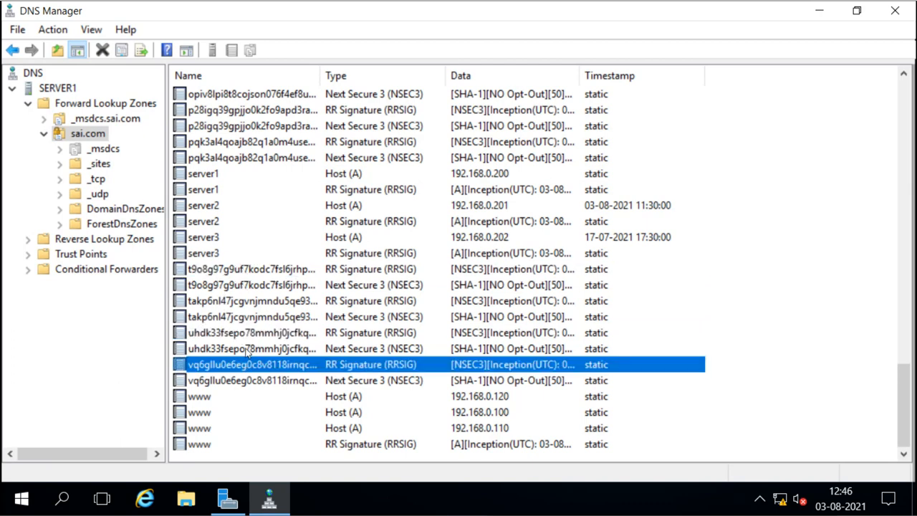
{"action": "left_click", "coordinate": [247, 348]}
{"action": "left_click", "coordinate": [248, 334]}
{"action": "left_click", "coordinate": [247, 316]}
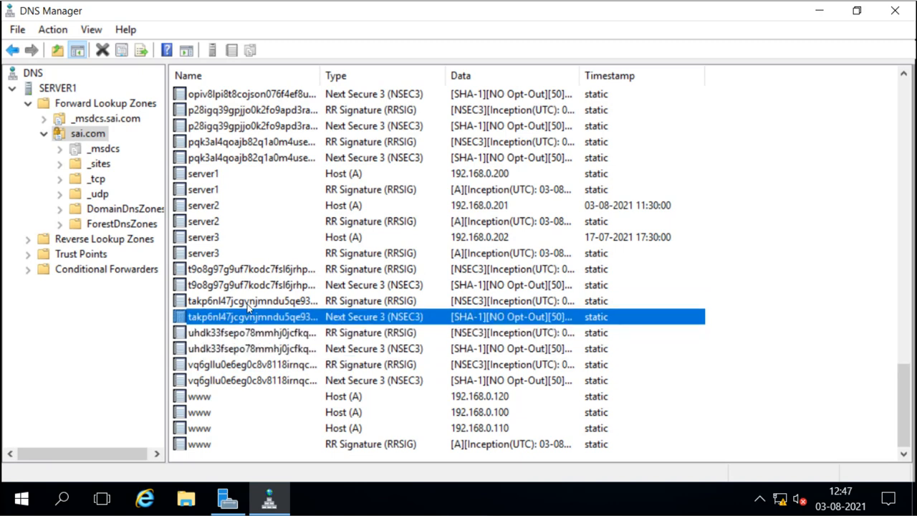
{"action": "left_click", "coordinate": [250, 302]}
{"action": "left_click", "coordinate": [212, 254]}
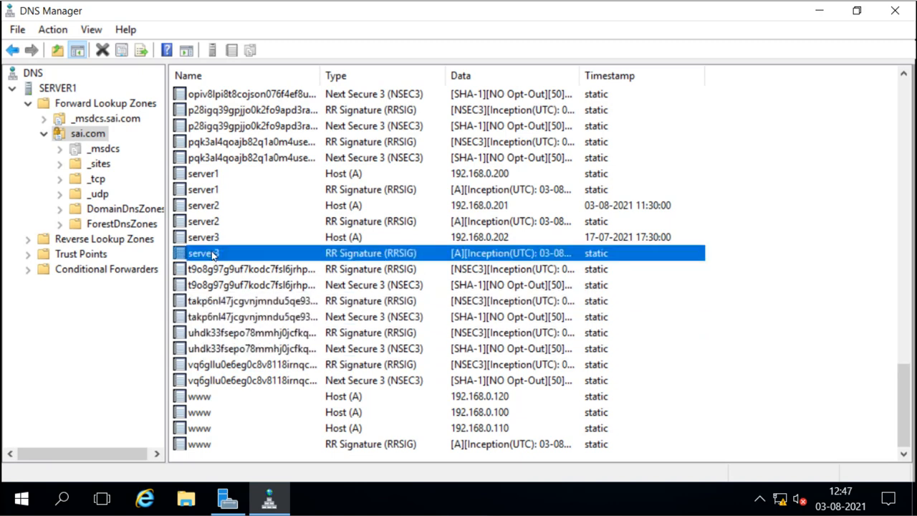
{"action": "left_click", "coordinate": [217, 239]}
{"action": "left_click", "coordinate": [216, 227]}
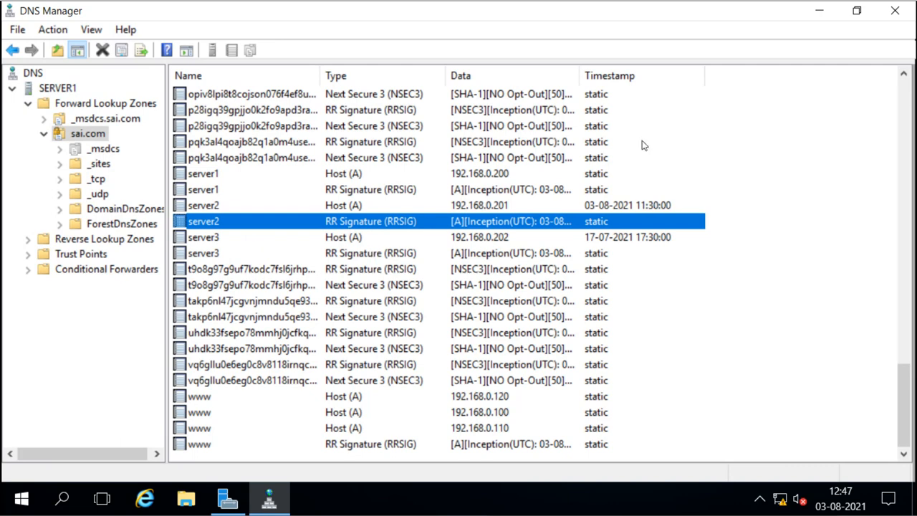
Step: Switch to Server Manager's local server view and open Group Policy Management in a maximized window
{"action": "left_click", "coordinate": [818, 11]}
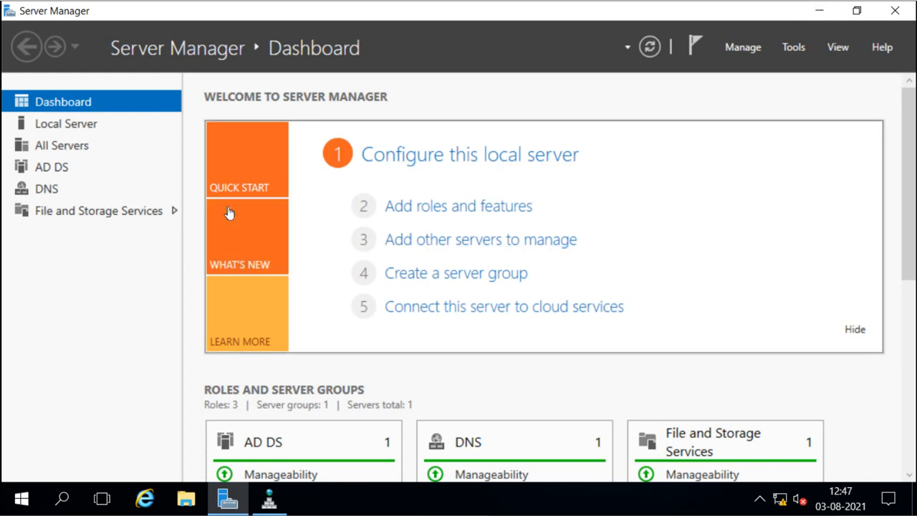
{"action": "left_click", "coordinate": [60, 126]}
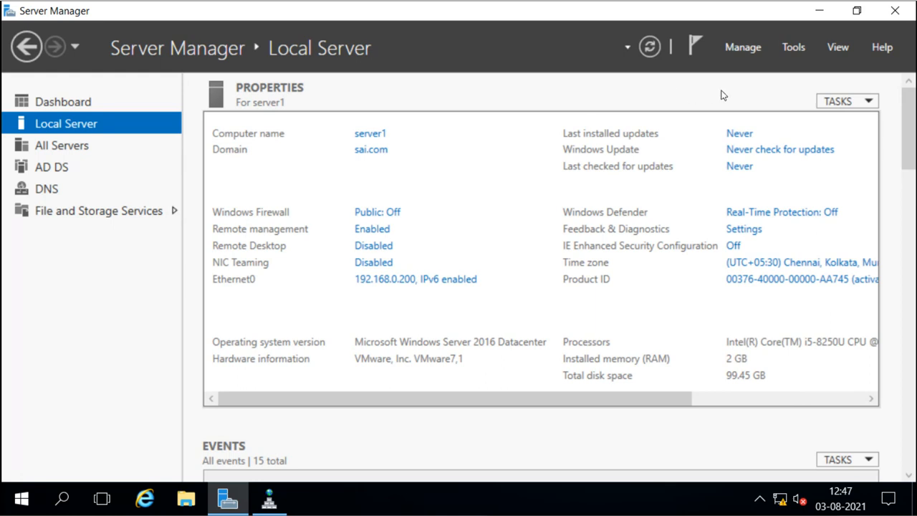
{"action": "left_click", "coordinate": [792, 47]}
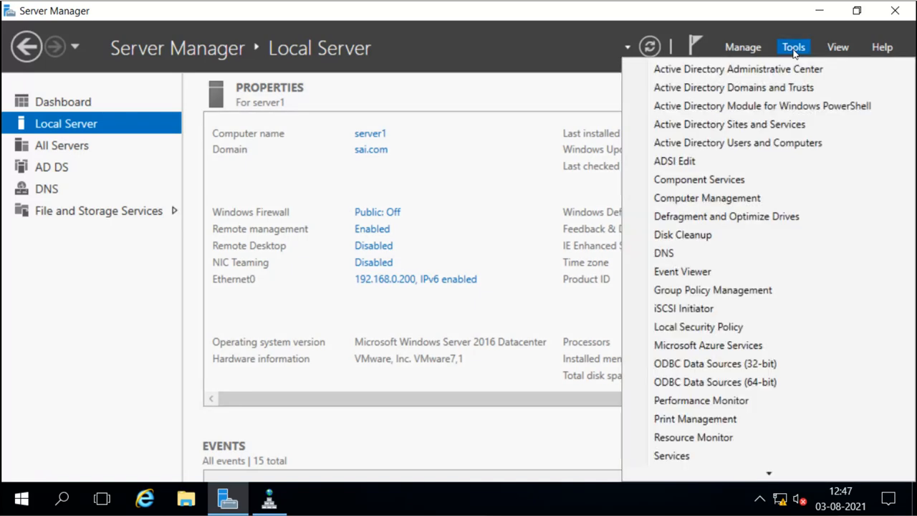
{"action": "left_click", "coordinate": [703, 290]}
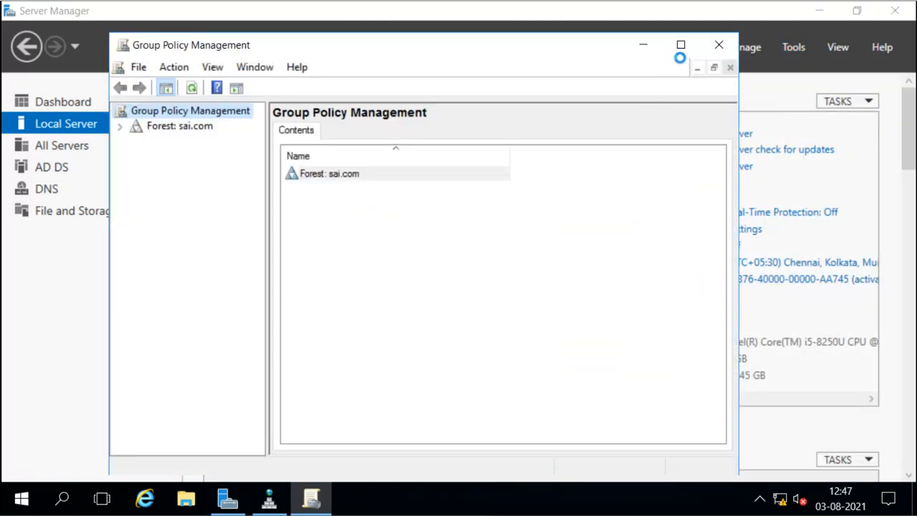
{"action": "left_click", "coordinate": [680, 45]}
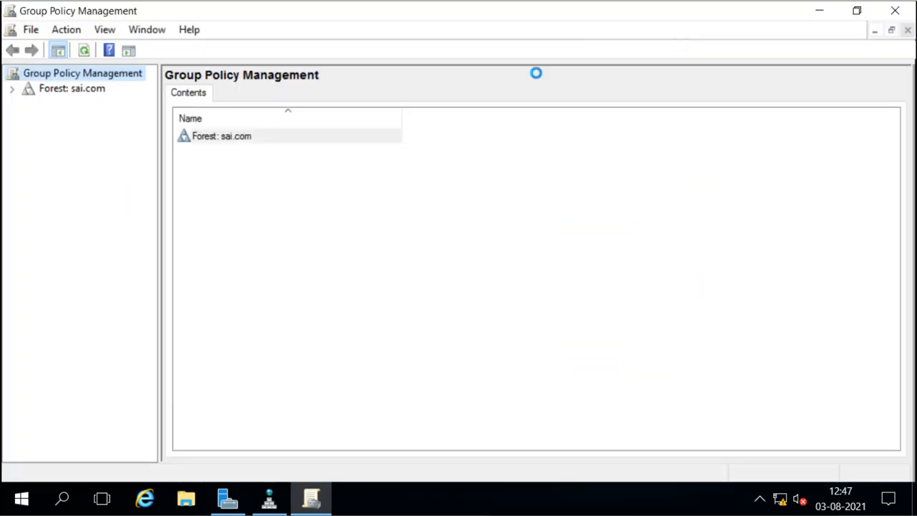
Step: Expand the sai.com forest down to the policies of the sai.com domain and widen the tree
{"action": "left_click", "coordinate": [11, 89]}
{"action": "left_click", "coordinate": [27, 104]}
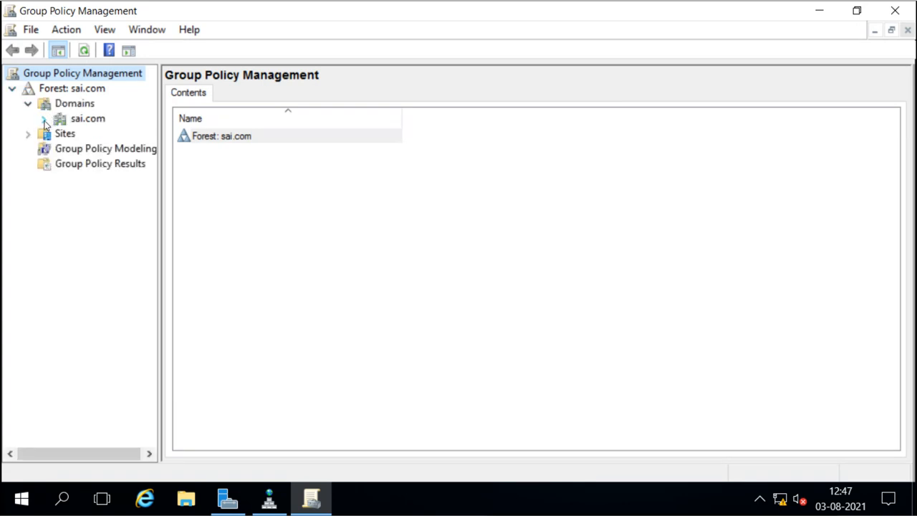
{"action": "left_click", "coordinate": [44, 119]}
{"action": "left_click_drag", "start_coordinate": [158, 180], "coordinate": [212, 186]}
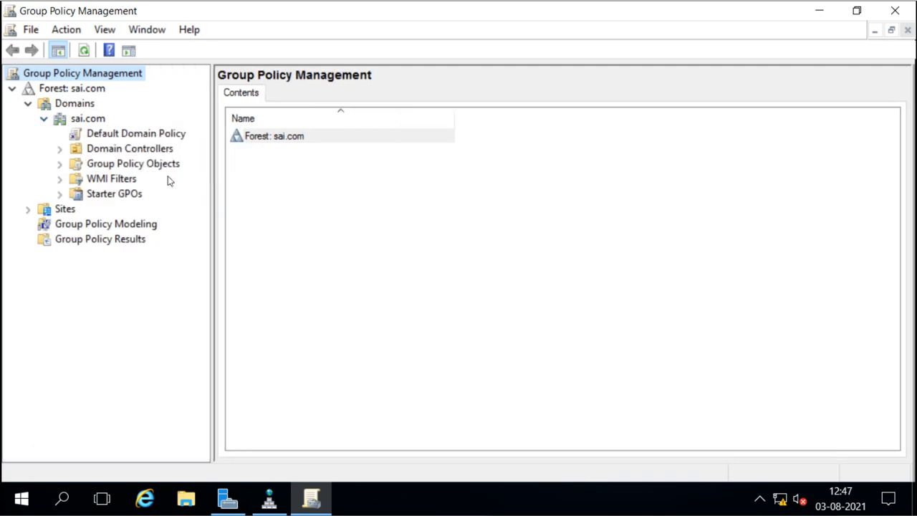
Step: Open the sai.com domain's Default Domain Policy for editing in a maximized editor window
{"action": "right_click", "coordinate": [110, 133]}
{"action": "left_click", "coordinate": [79, 119]}
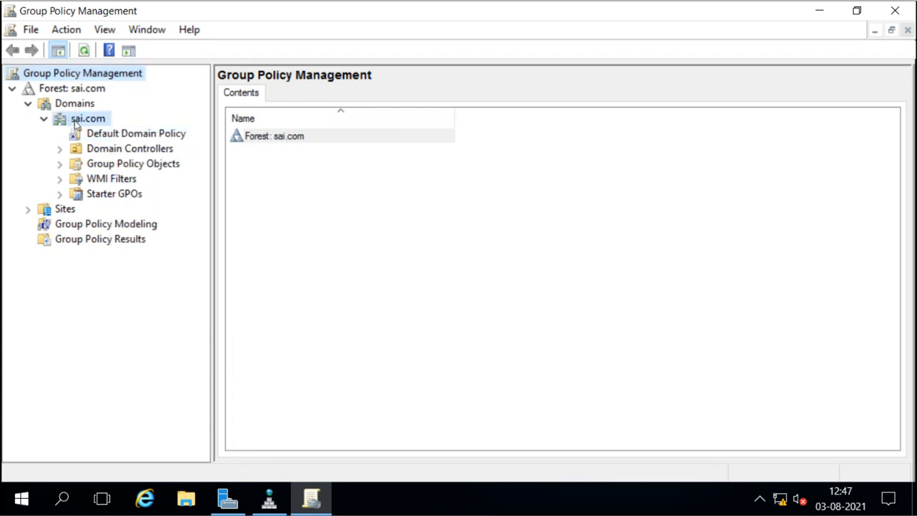
{"action": "right_click", "coordinate": [75, 120]}
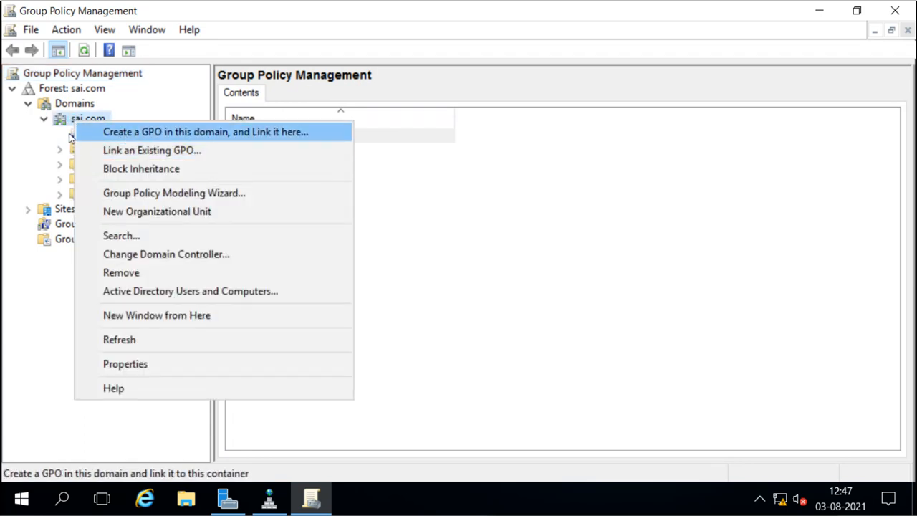
{"action": "left_click", "coordinate": [48, 143]}
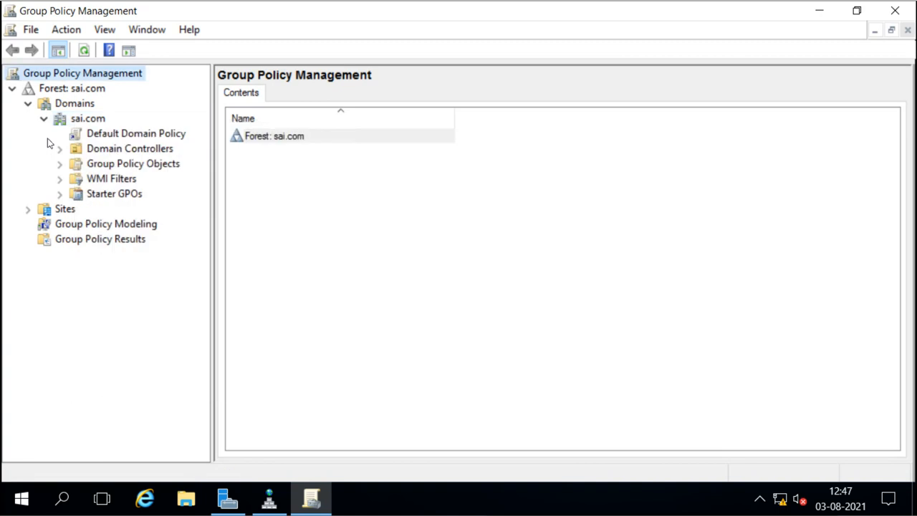
{"action": "right_click", "coordinate": [115, 137]}
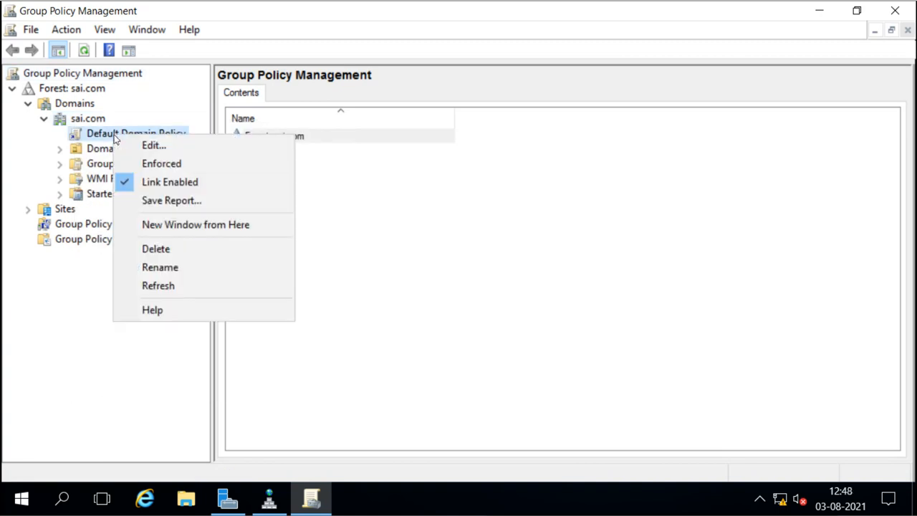
{"action": "left_click", "coordinate": [140, 146]}
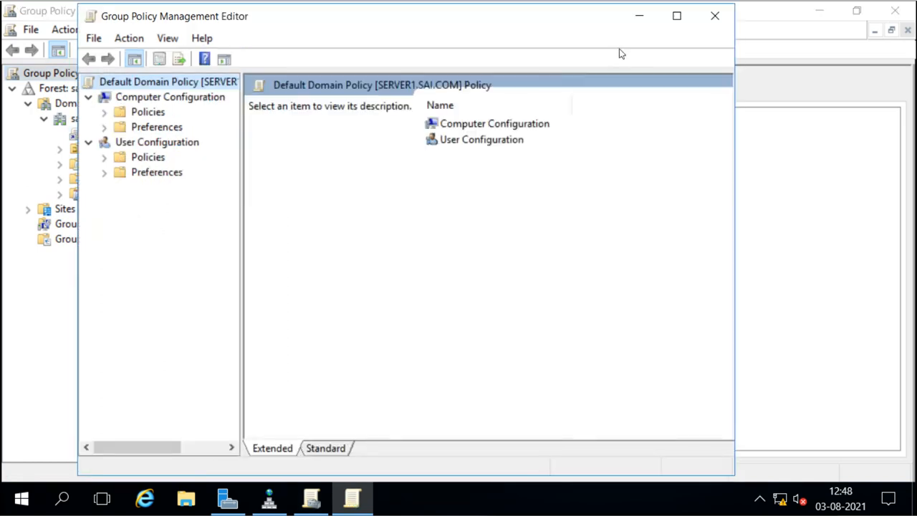
{"action": "left_click", "coordinate": [677, 15]}
Step: Open the Name Resolution Policy under the computer configuration's Windows Settings policies
{"action": "double_click", "coordinate": [444, 118]}
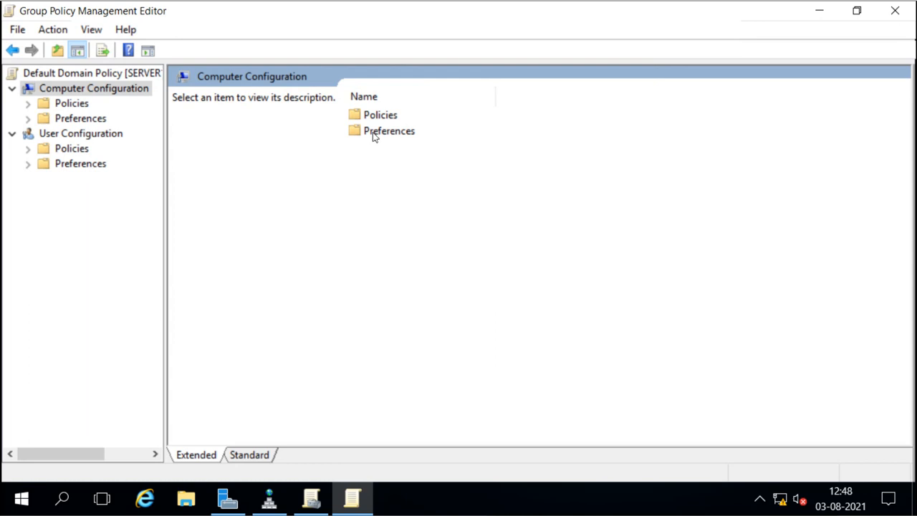
{"action": "double_click", "coordinate": [377, 119]}
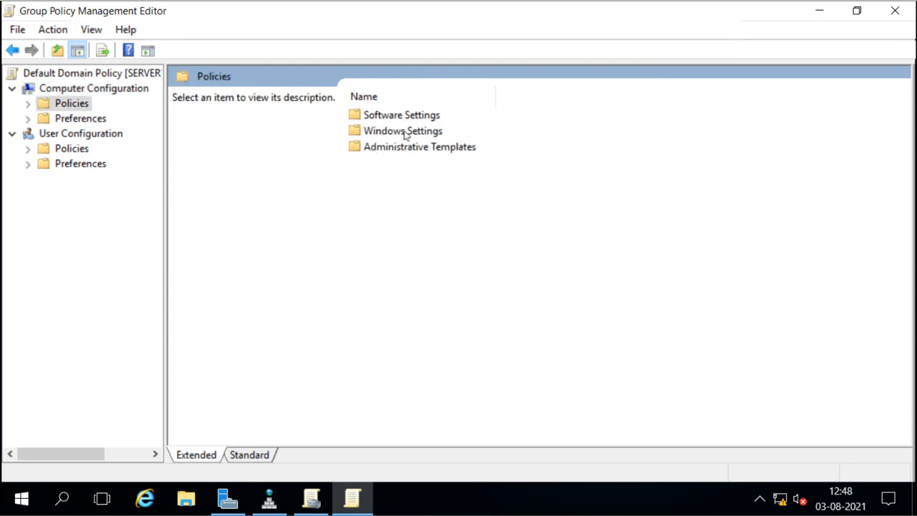
{"action": "double_click", "coordinate": [405, 133]}
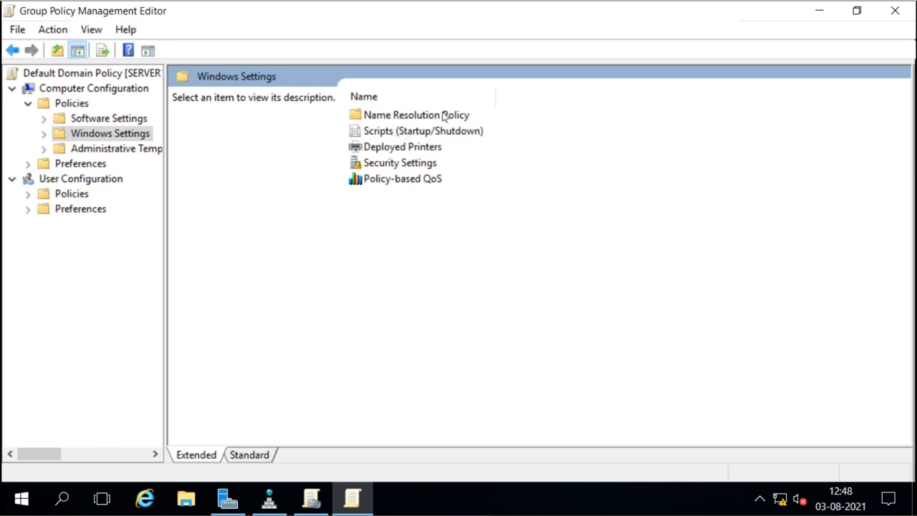
{"action": "double_click", "coordinate": [403, 120]}
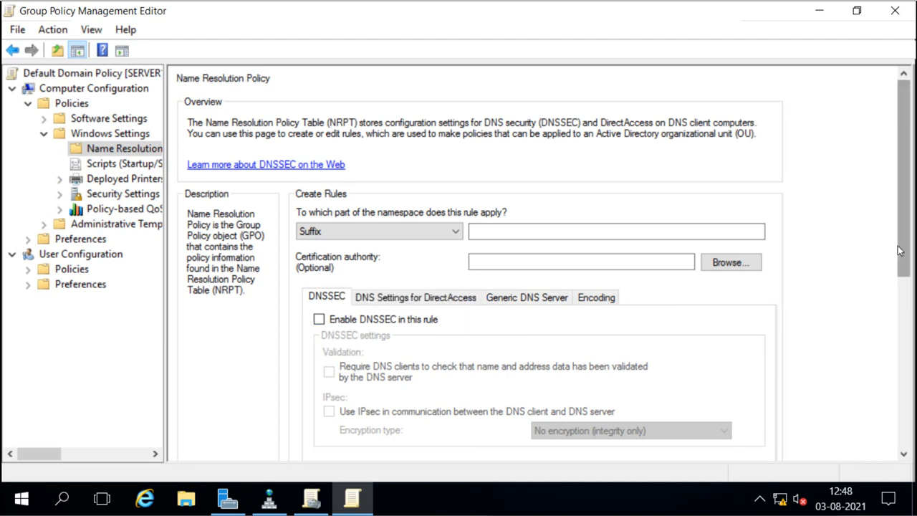
{"action": "scroll", "coordinate": [855, 276], "scroll_direction": "down", "scroll_amount": 3}
{"action": "scroll", "coordinate": [855, 275], "scroll_direction": "up", "scroll_amount": 1}
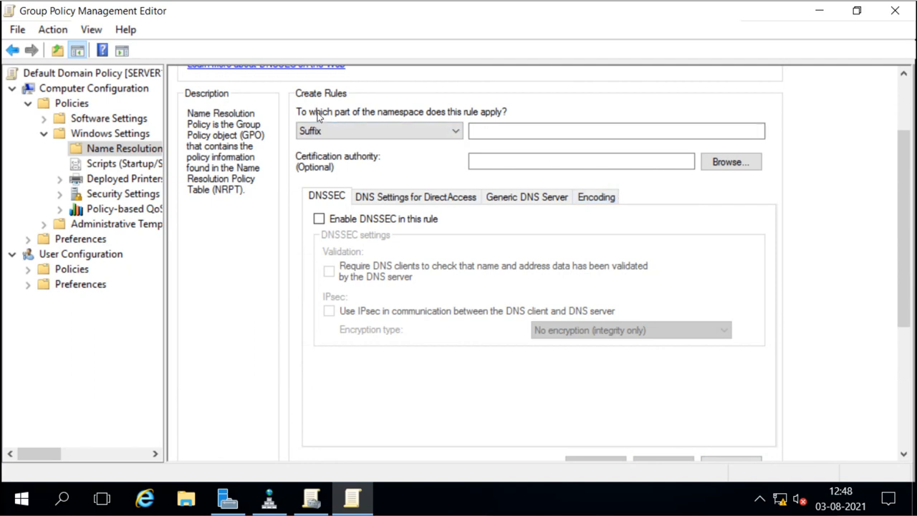
Step: Apply the new name resolution rule to the namespace prefix sai.com
{"action": "left_click", "coordinate": [455, 131]}
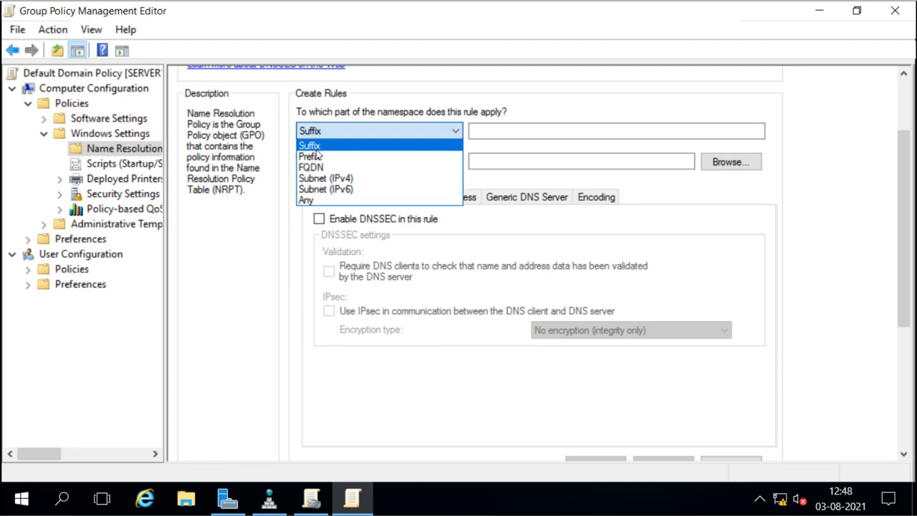
{"action": "left_click", "coordinate": [333, 199]}
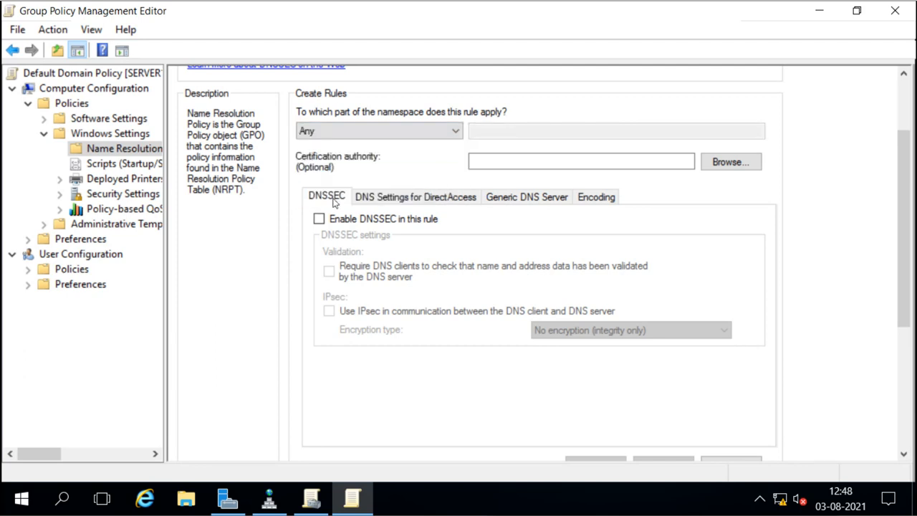
{"action": "left_click", "coordinate": [457, 133]}
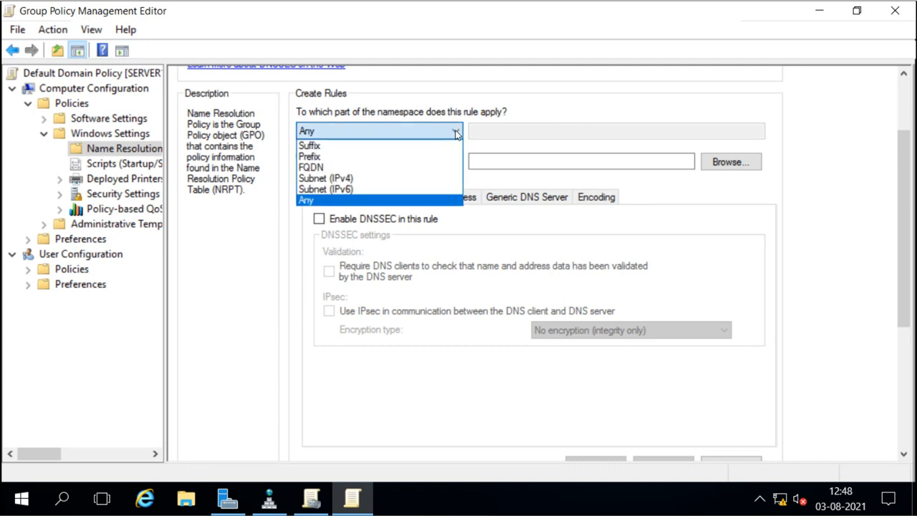
{"action": "left_click", "coordinate": [338, 155]}
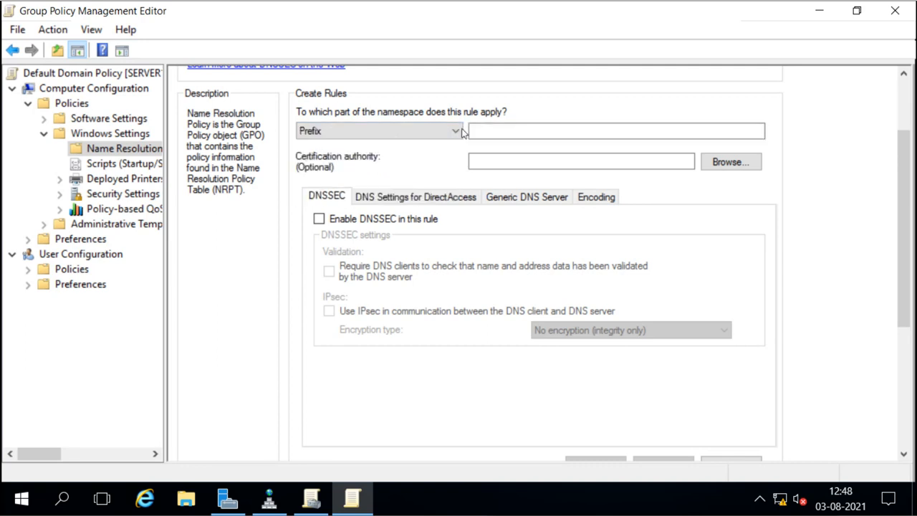
{"action": "left_click", "coordinate": [496, 129]}
{"action": "type", "text": "sai.com"}
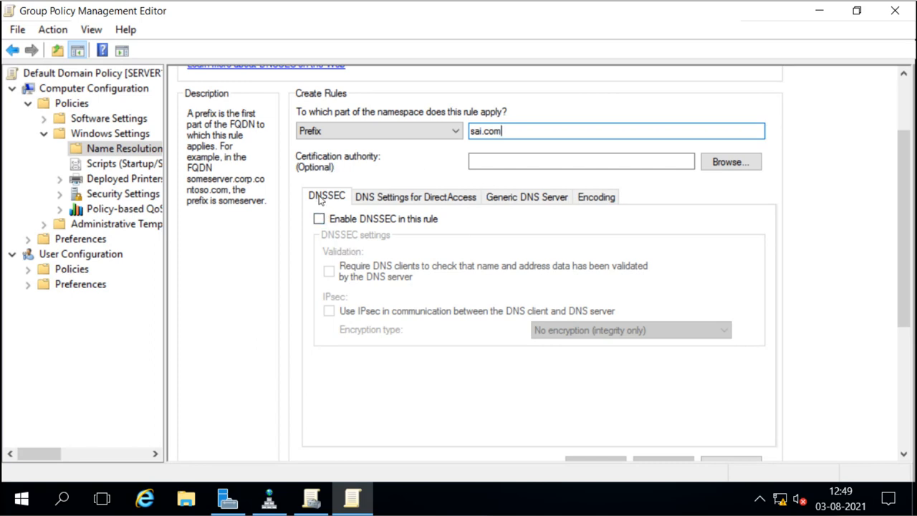
Step: Enable DNSSEC in the rule with required validation by the DNS server and IPsec set to No encryption (integrity only)
{"action": "left_click", "coordinate": [318, 219]}
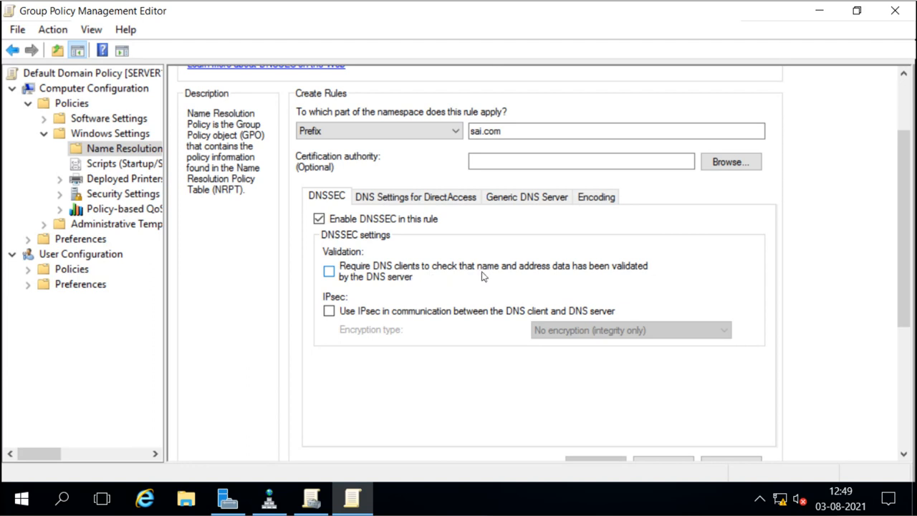
{"action": "left_click", "coordinate": [329, 273]}
{"action": "left_click", "coordinate": [329, 315]}
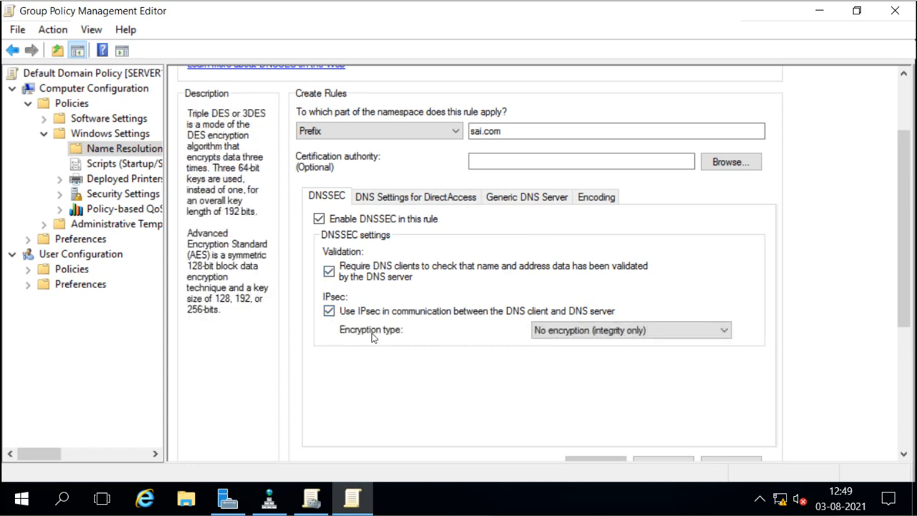
{"action": "left_click", "coordinate": [588, 331]}
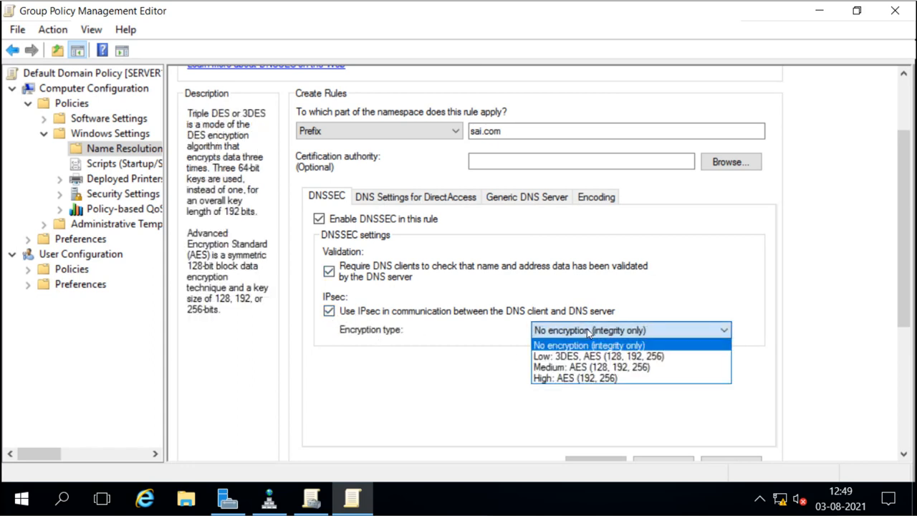
{"action": "left_click", "coordinate": [551, 346]}
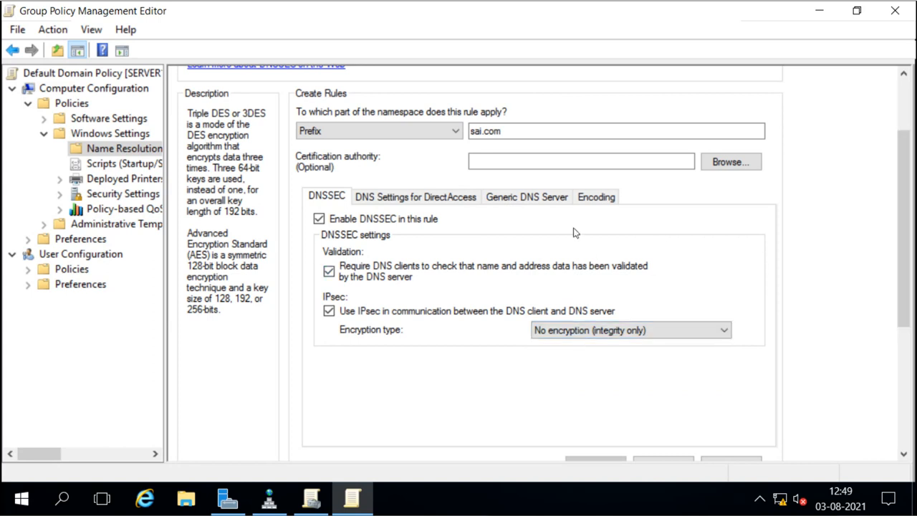
Step: Try to create the rule with the sai.com prefix
{"action": "scroll", "coordinate": [846, 258], "scroll_direction": "down", "scroll_amount": 3}
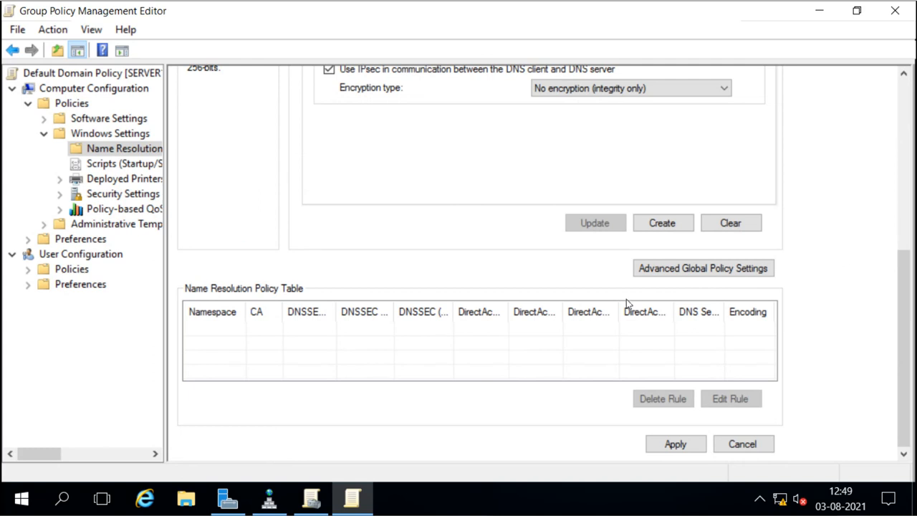
{"action": "left_click", "coordinate": [663, 228]}
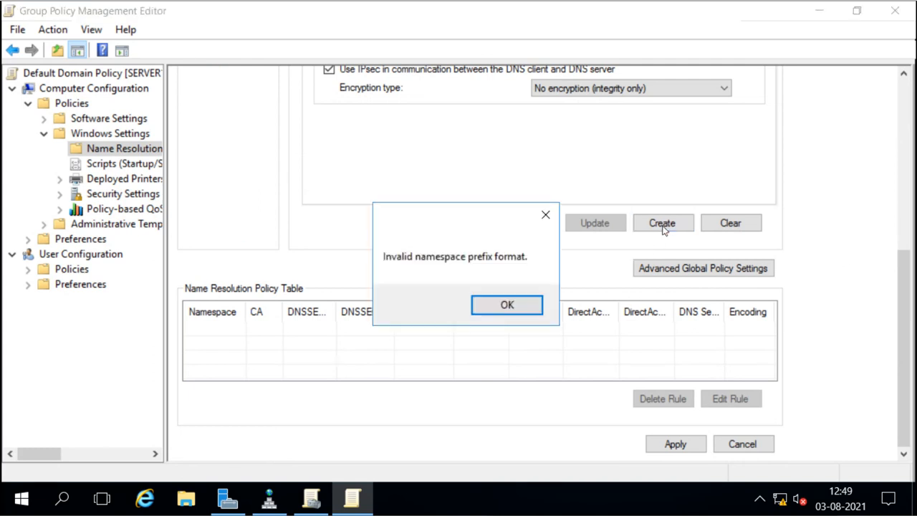
{"action": "left_click", "coordinate": [478, 305]}
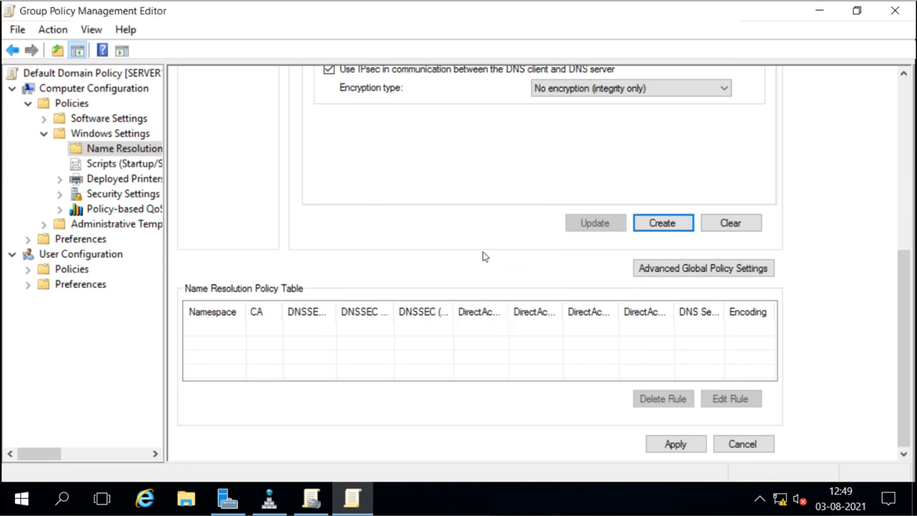
Step: Create the DNSSEC rule with sai.com as a Suffix namespace, and select it in the Name Resolution Policy Table
{"action": "scroll", "coordinate": [489, 229], "scroll_direction": "up", "scroll_amount": 5}
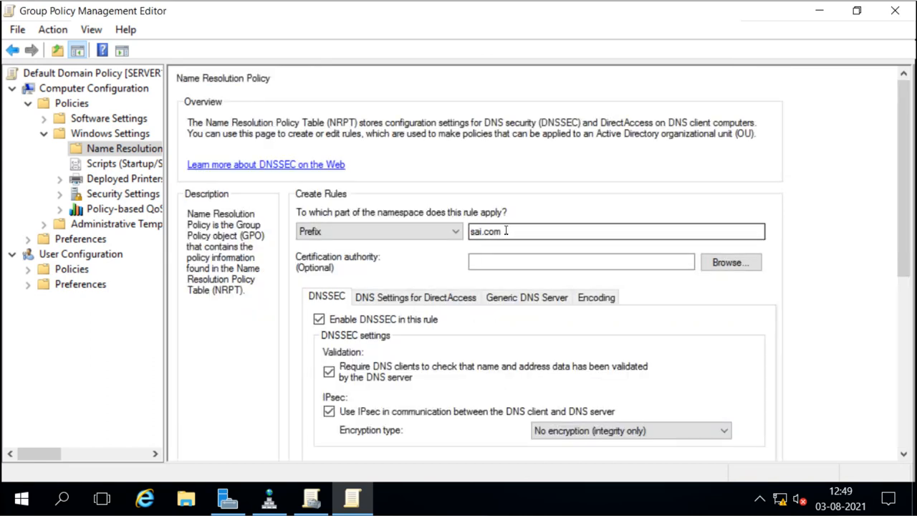
{"action": "left_click", "coordinate": [507, 230]}
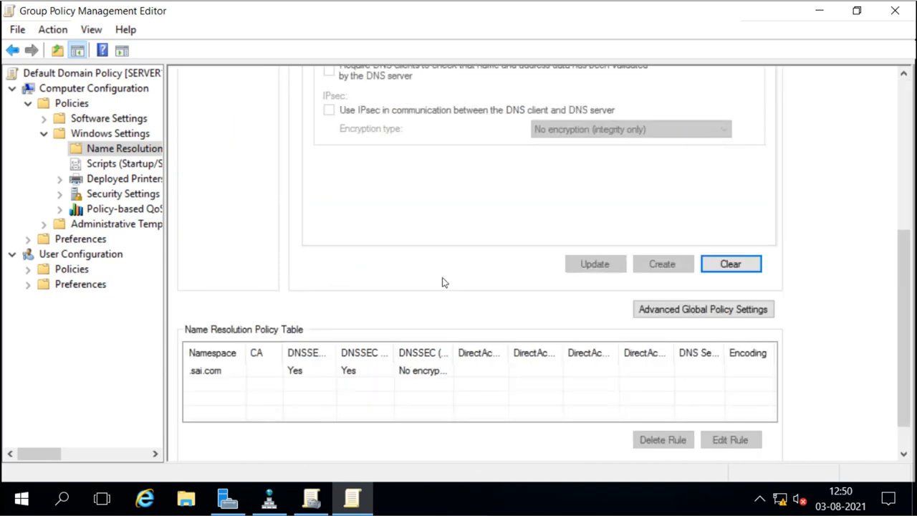
{"action": "scroll", "coordinate": [443, 282], "scroll_direction": "up", "scroll_amount": 5}
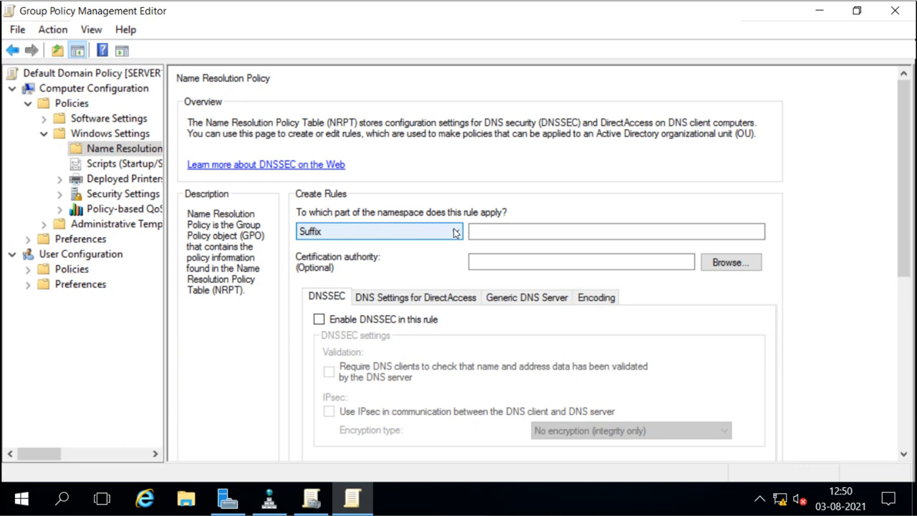
{"action": "left_click", "coordinate": [422, 230]}
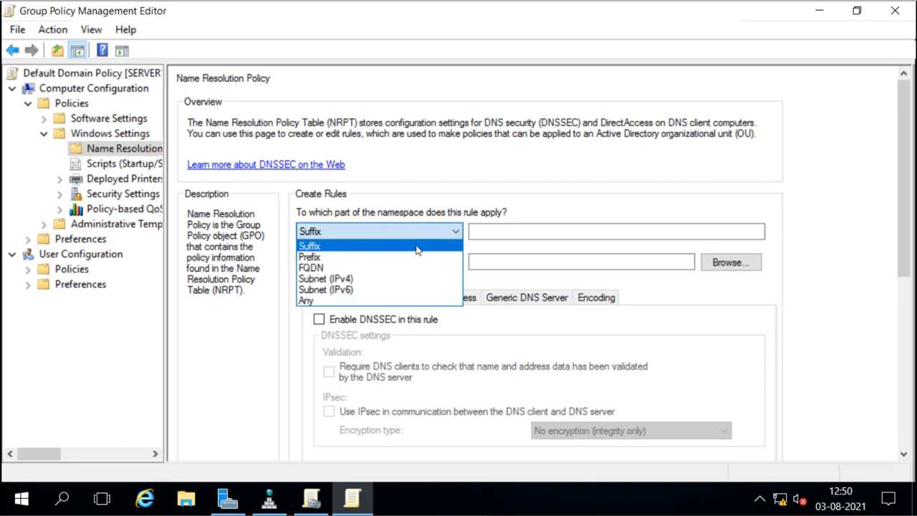
{"action": "left_click", "coordinate": [459, 234]}
{"action": "scroll", "coordinate": [579, 381], "scroll_direction": "down", "scroll_amount": 5}
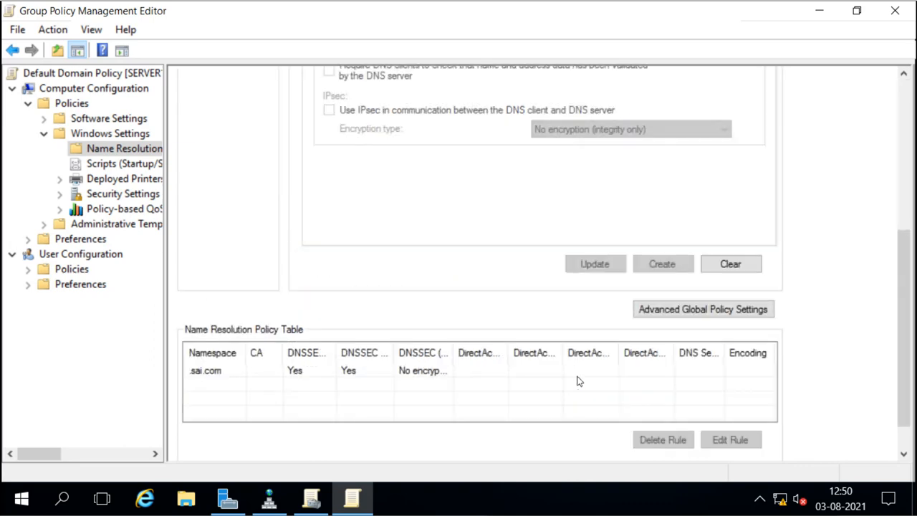
{"action": "left_click", "coordinate": [324, 378]}
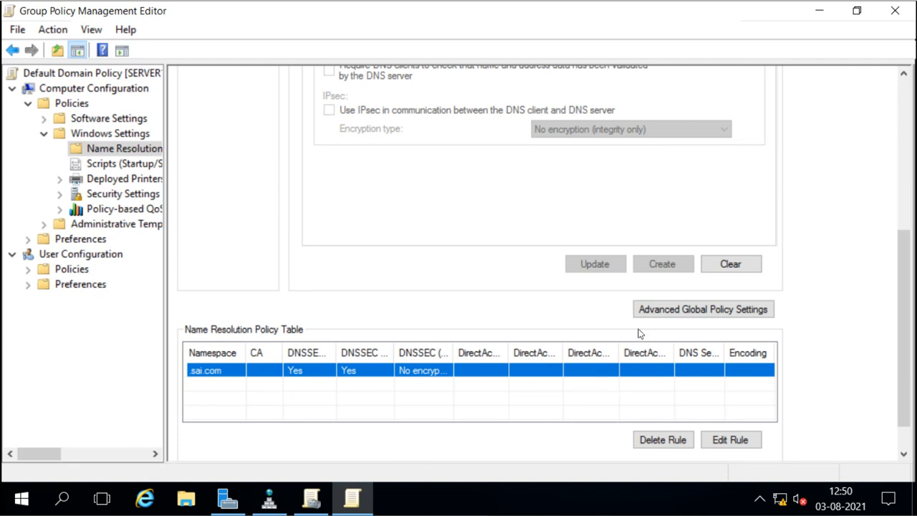
Step: Apply the Name Resolution Policy with the sai.com suffix rule, and close the policy editor and the Group Policy Management console
{"action": "left_click_drag", "start_coordinate": [904, 293], "coordinate": [914, 140]}
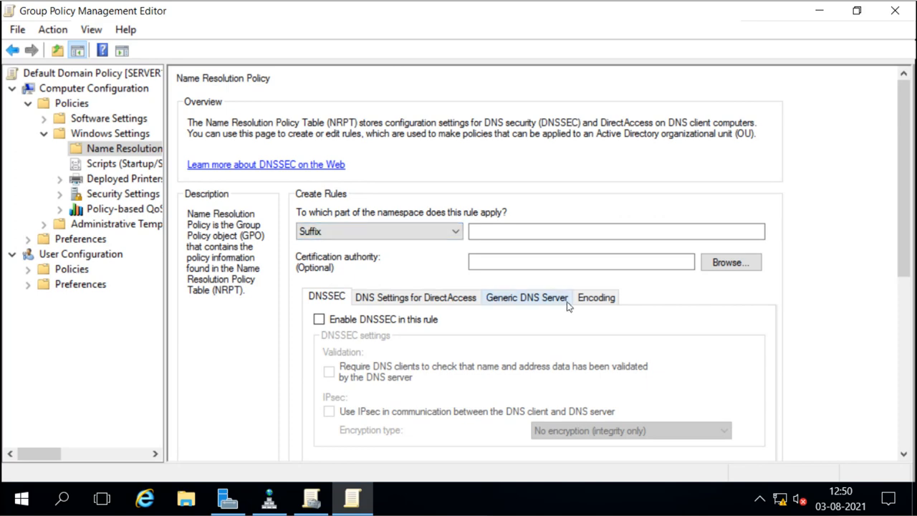
{"action": "scroll", "coordinate": [565, 301], "scroll_direction": "down", "scroll_amount": 5}
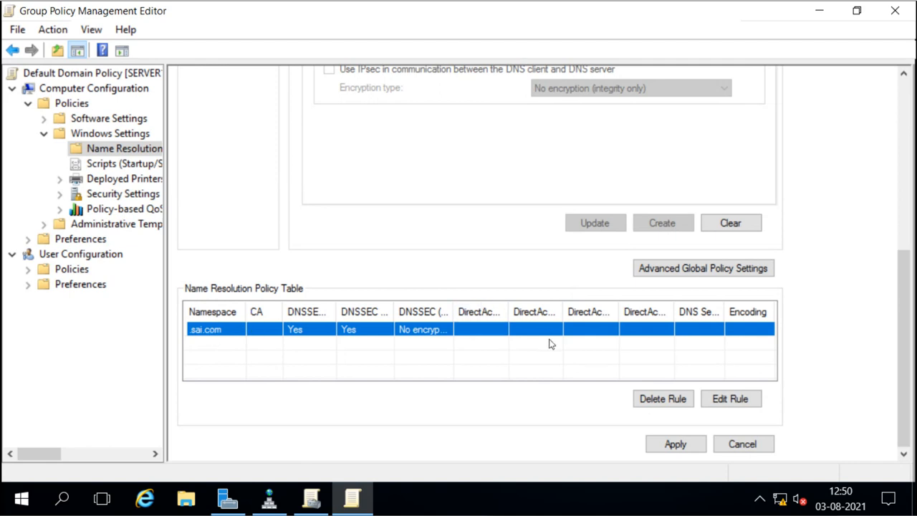
{"action": "left_click", "coordinate": [677, 445]}
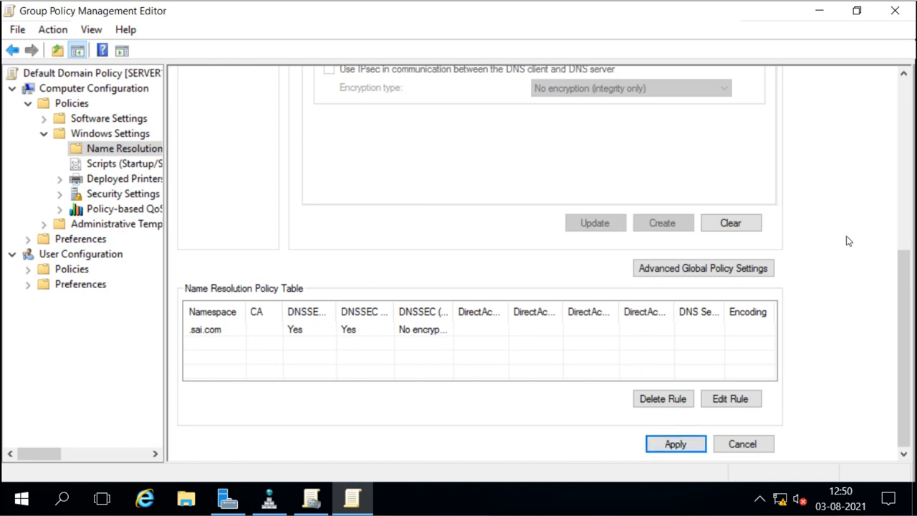
{"action": "left_click_drag", "start_coordinate": [901, 287], "coordinate": [899, 100]}
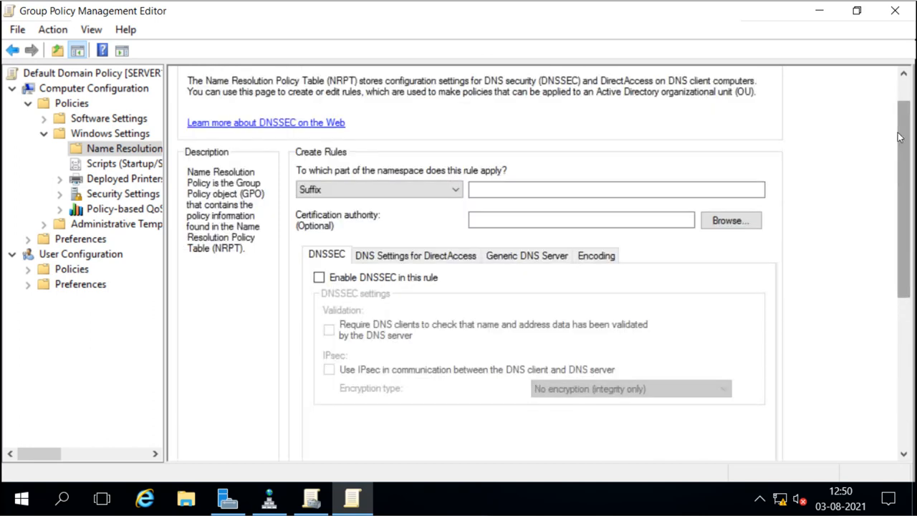
{"action": "left_click", "coordinate": [894, 11]}
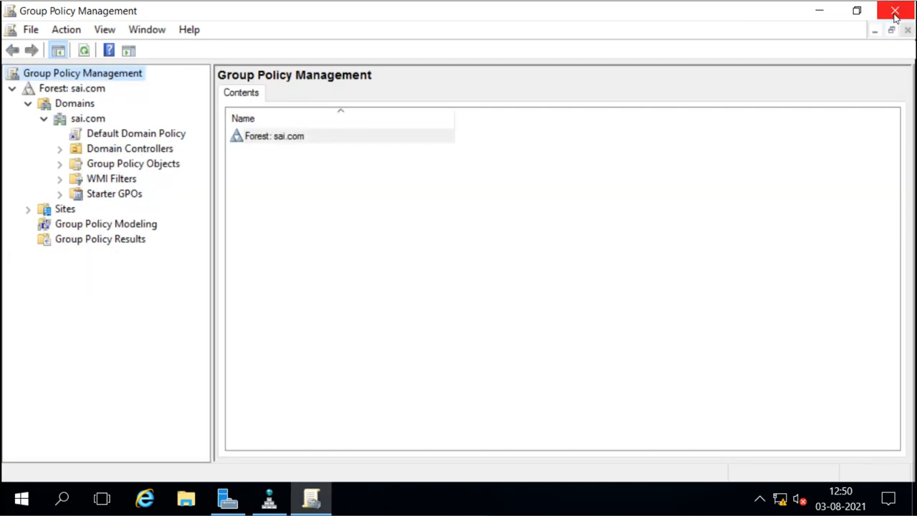
{"action": "left_click", "coordinate": [894, 12]}
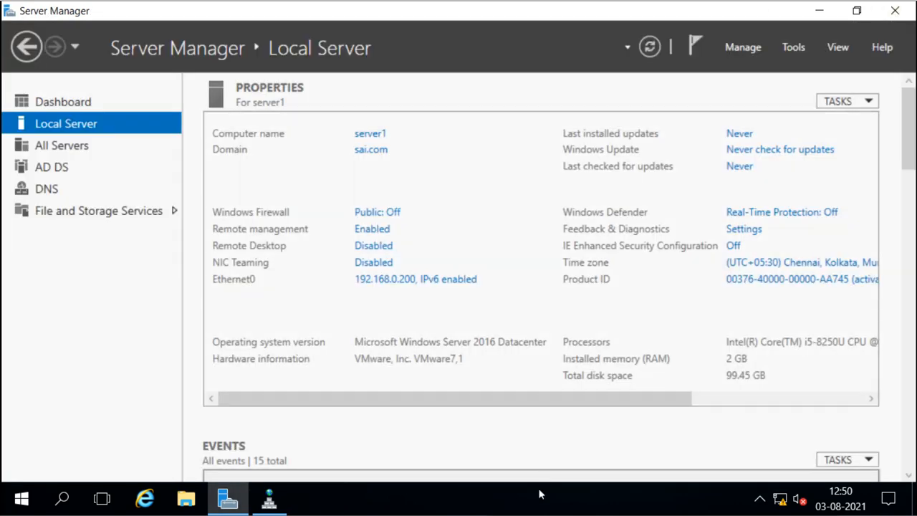